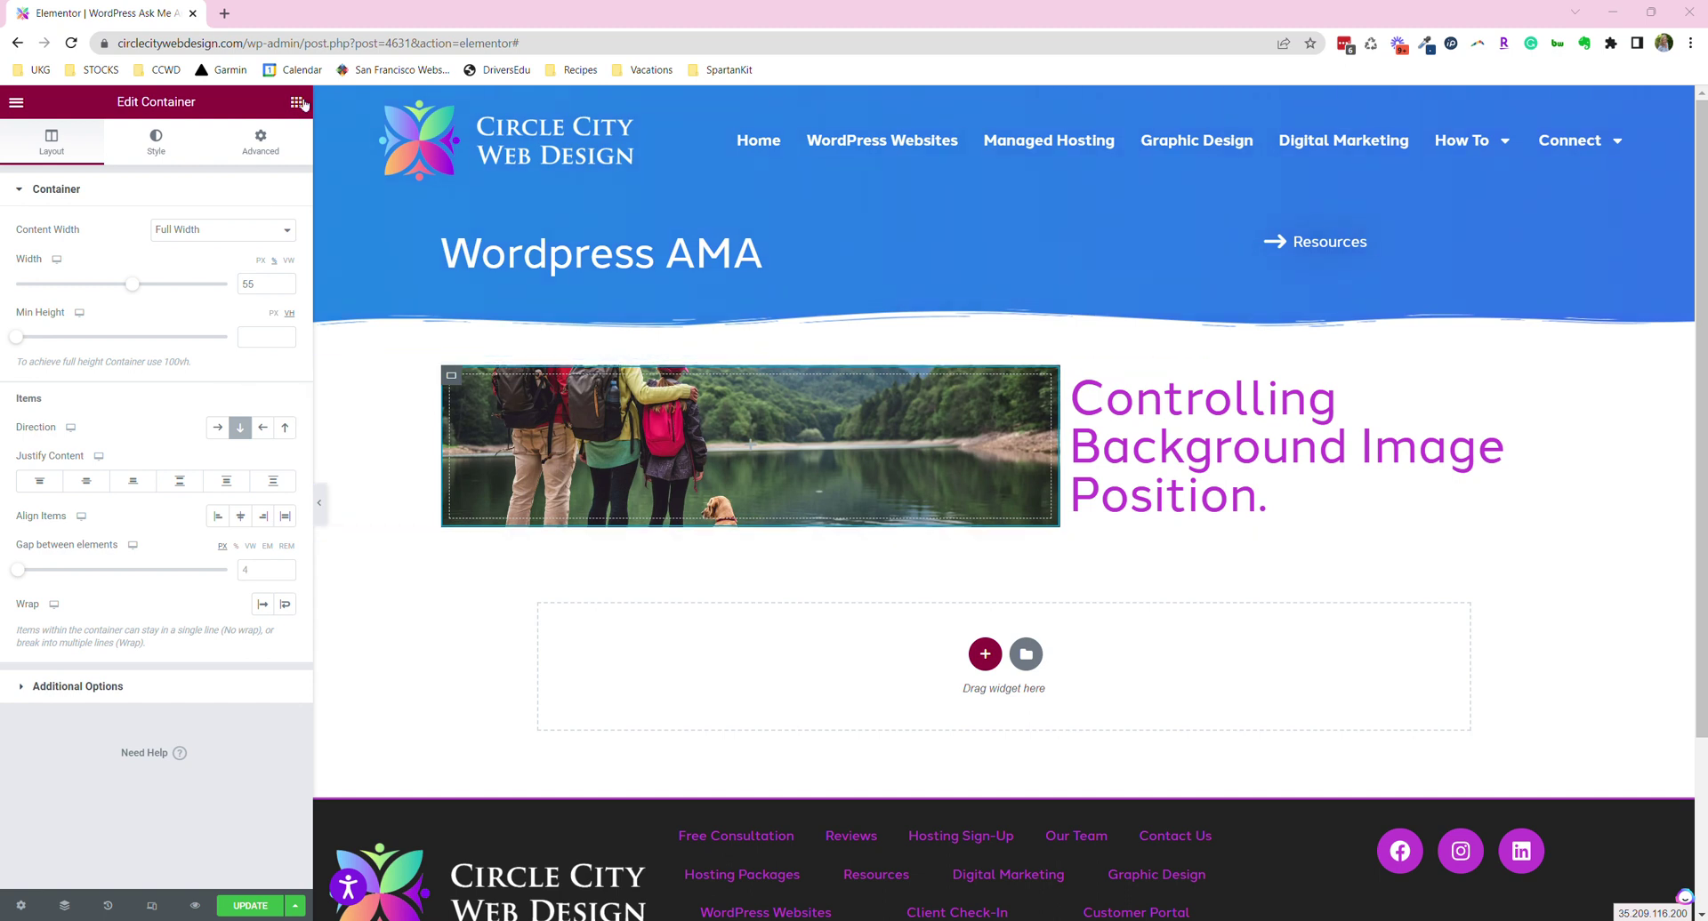
# Step: Resize the background-image container beside the heading to a width of 52%
pyautogui.click(451, 381)
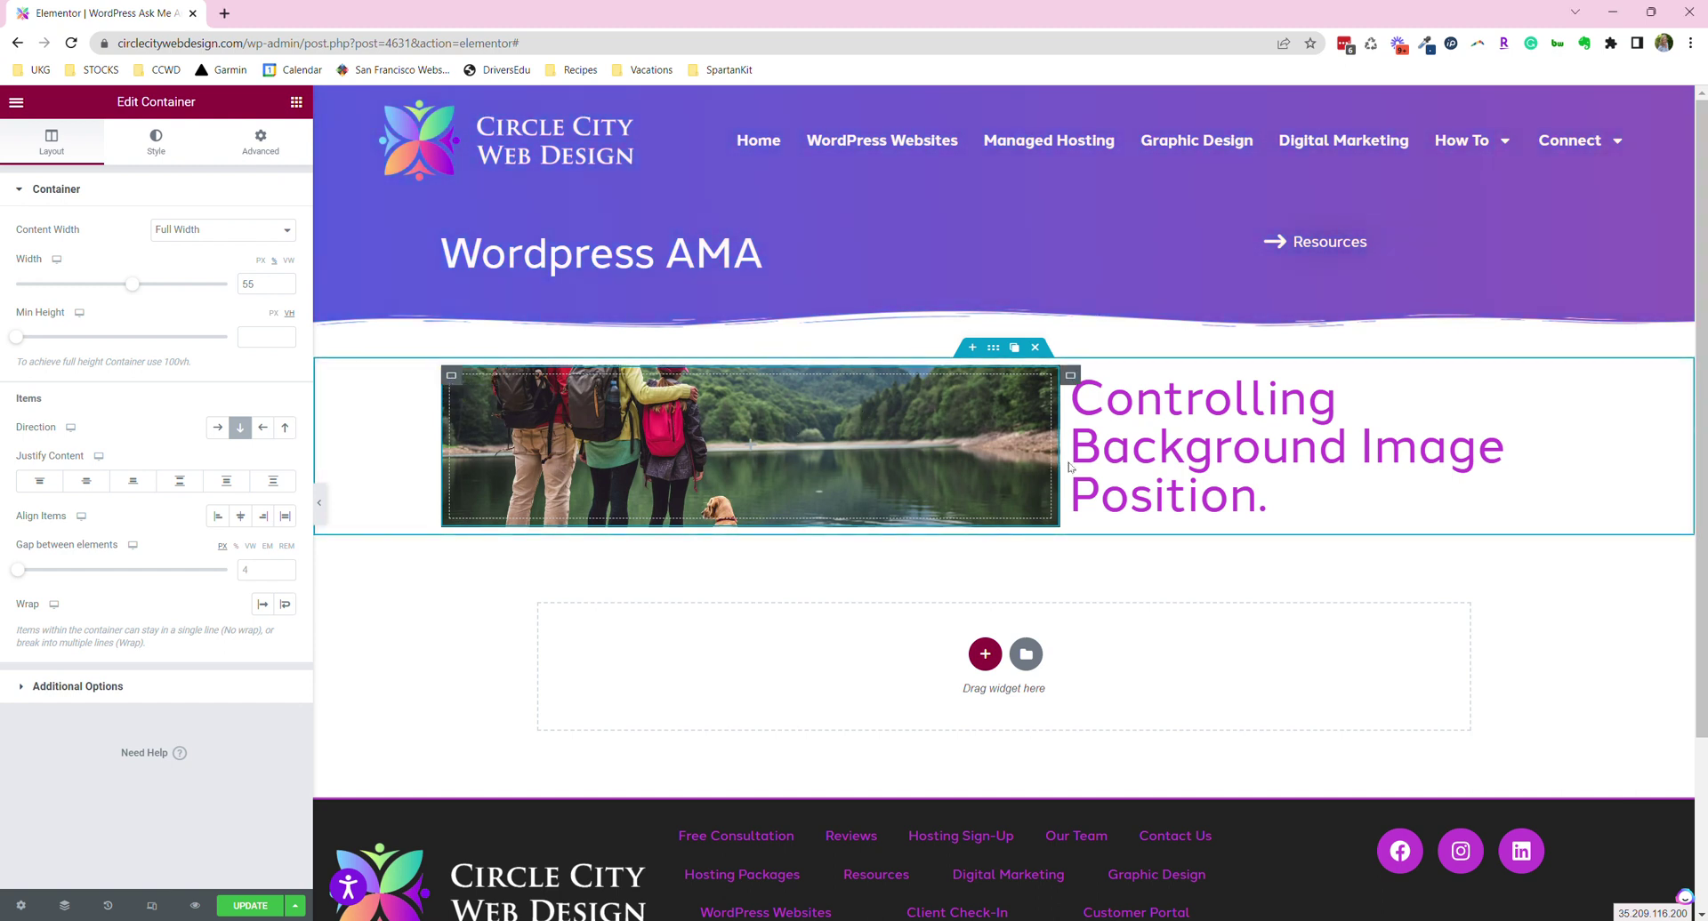
pyautogui.moveTo(1059, 463)
pyautogui.mouseDown()
pyautogui.moveTo(735, 492)
pyautogui.moveTo(1086, 488)
pyautogui.moveTo(950, 468)
pyautogui.moveTo(987, 449)
pyautogui.moveTo(1053, 469)
pyautogui.mouseUp()
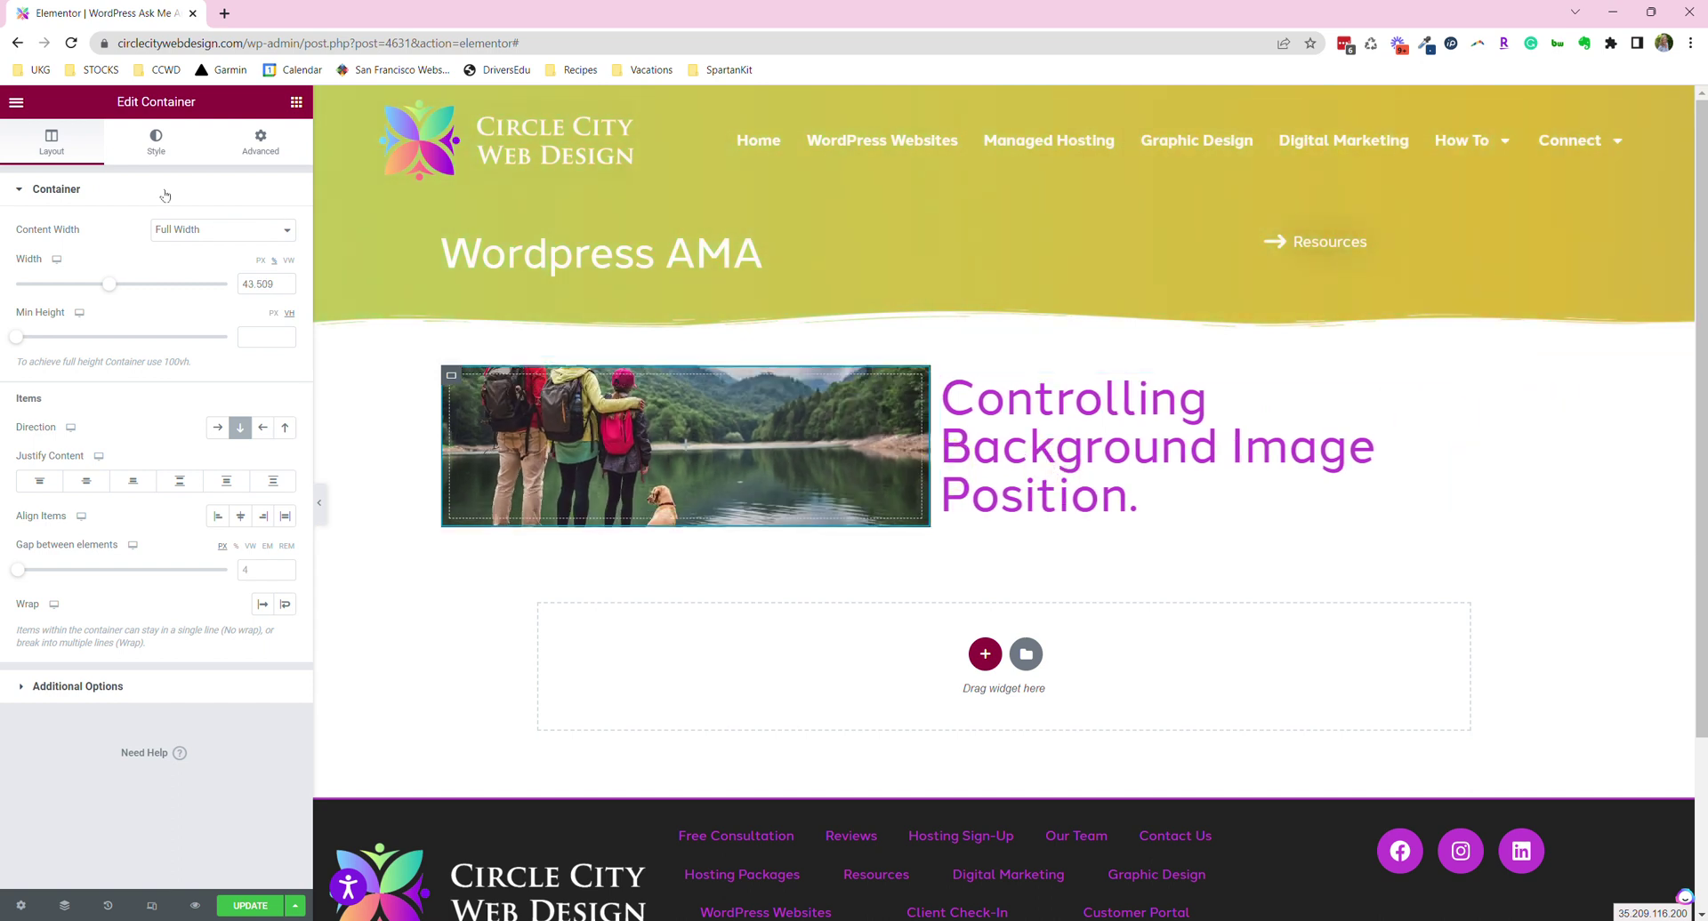
pyautogui.click(114, 286)
pyautogui.moveTo(117, 290); pyautogui.dragTo(126, 284)
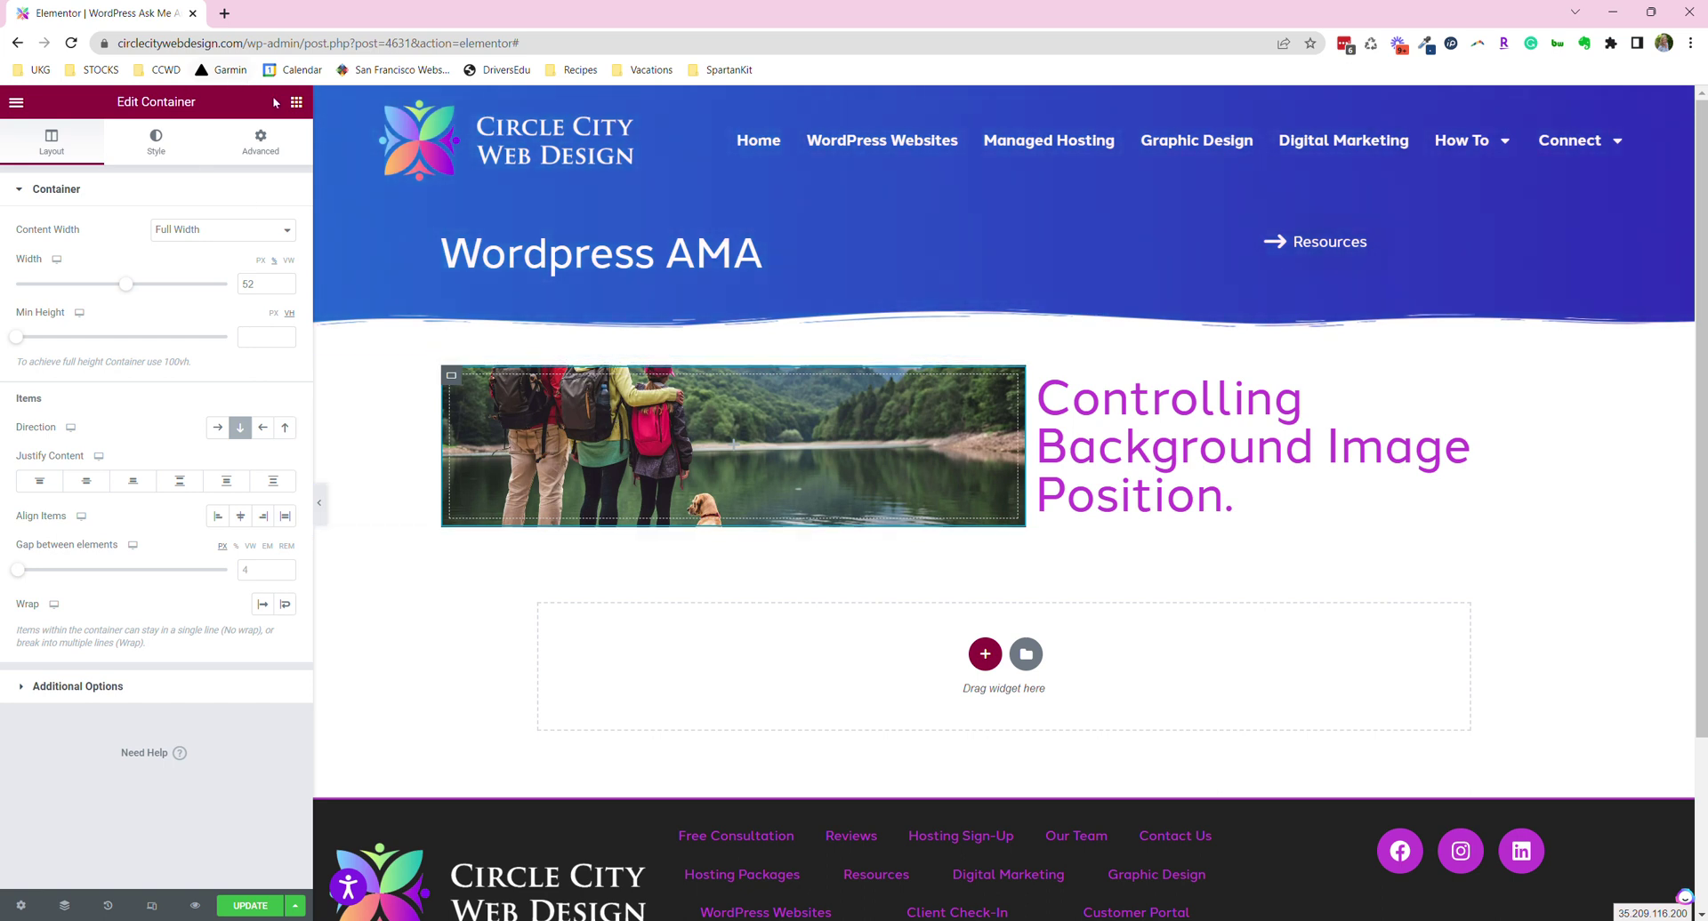
# Step: Try placing a Heading widget with the H1 tag over the container's background image, and remove it again
pyautogui.click(300, 108)
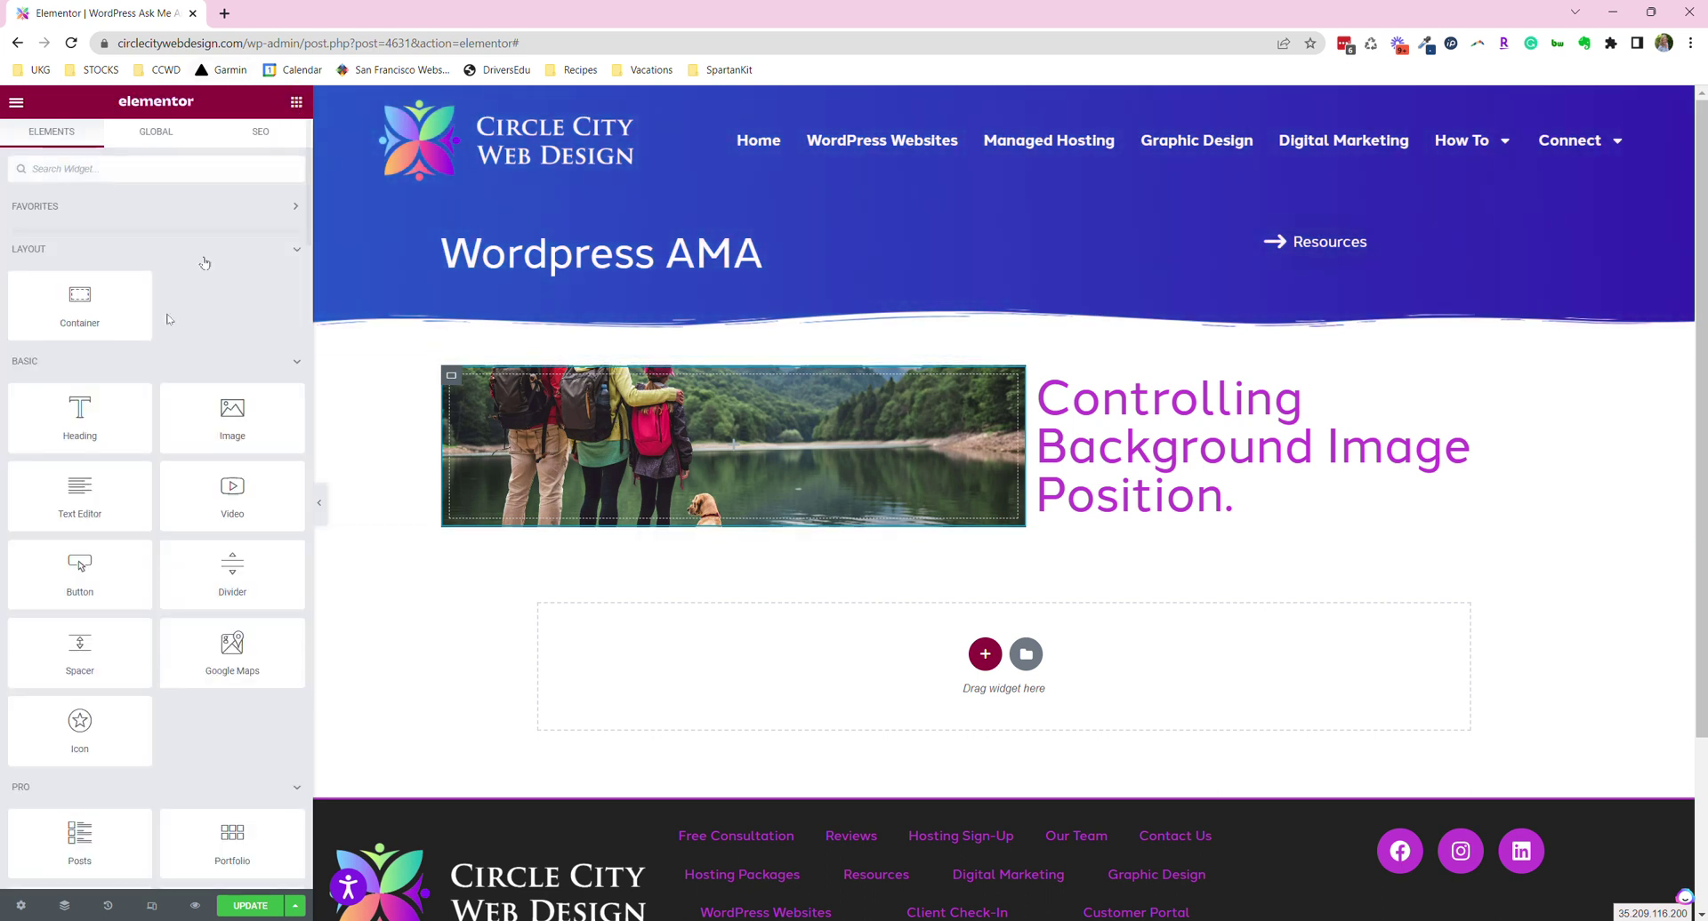
pyautogui.moveTo(80, 413); pyautogui.dragTo(549, 391)
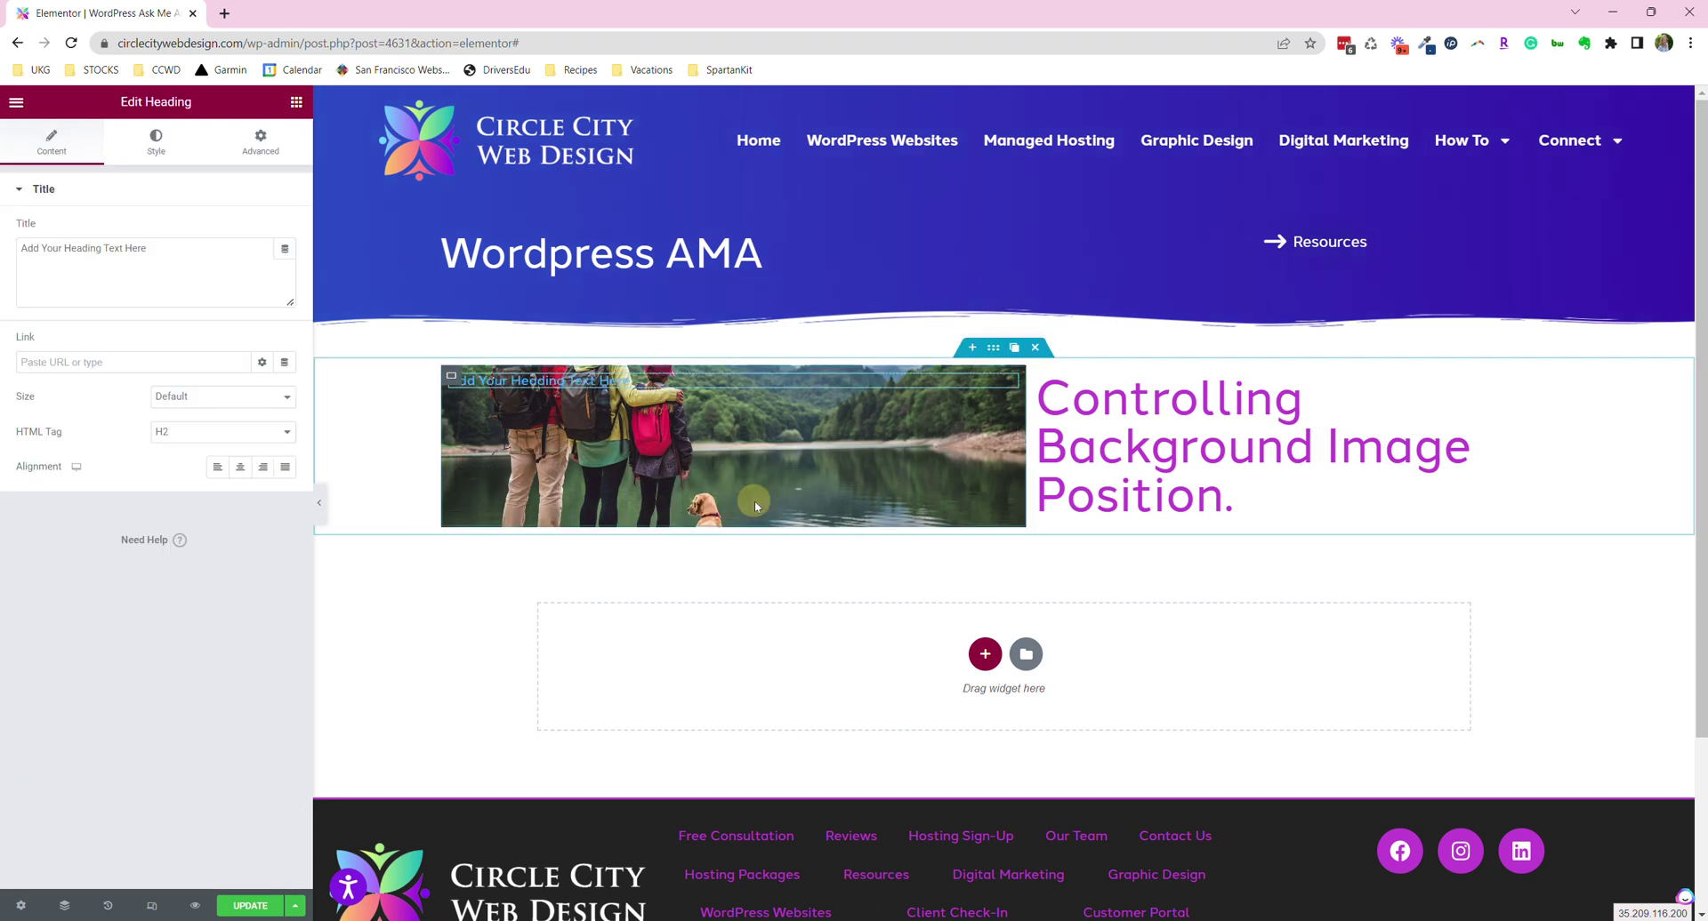
pyautogui.click(178, 434)
pyautogui.click(183, 448)
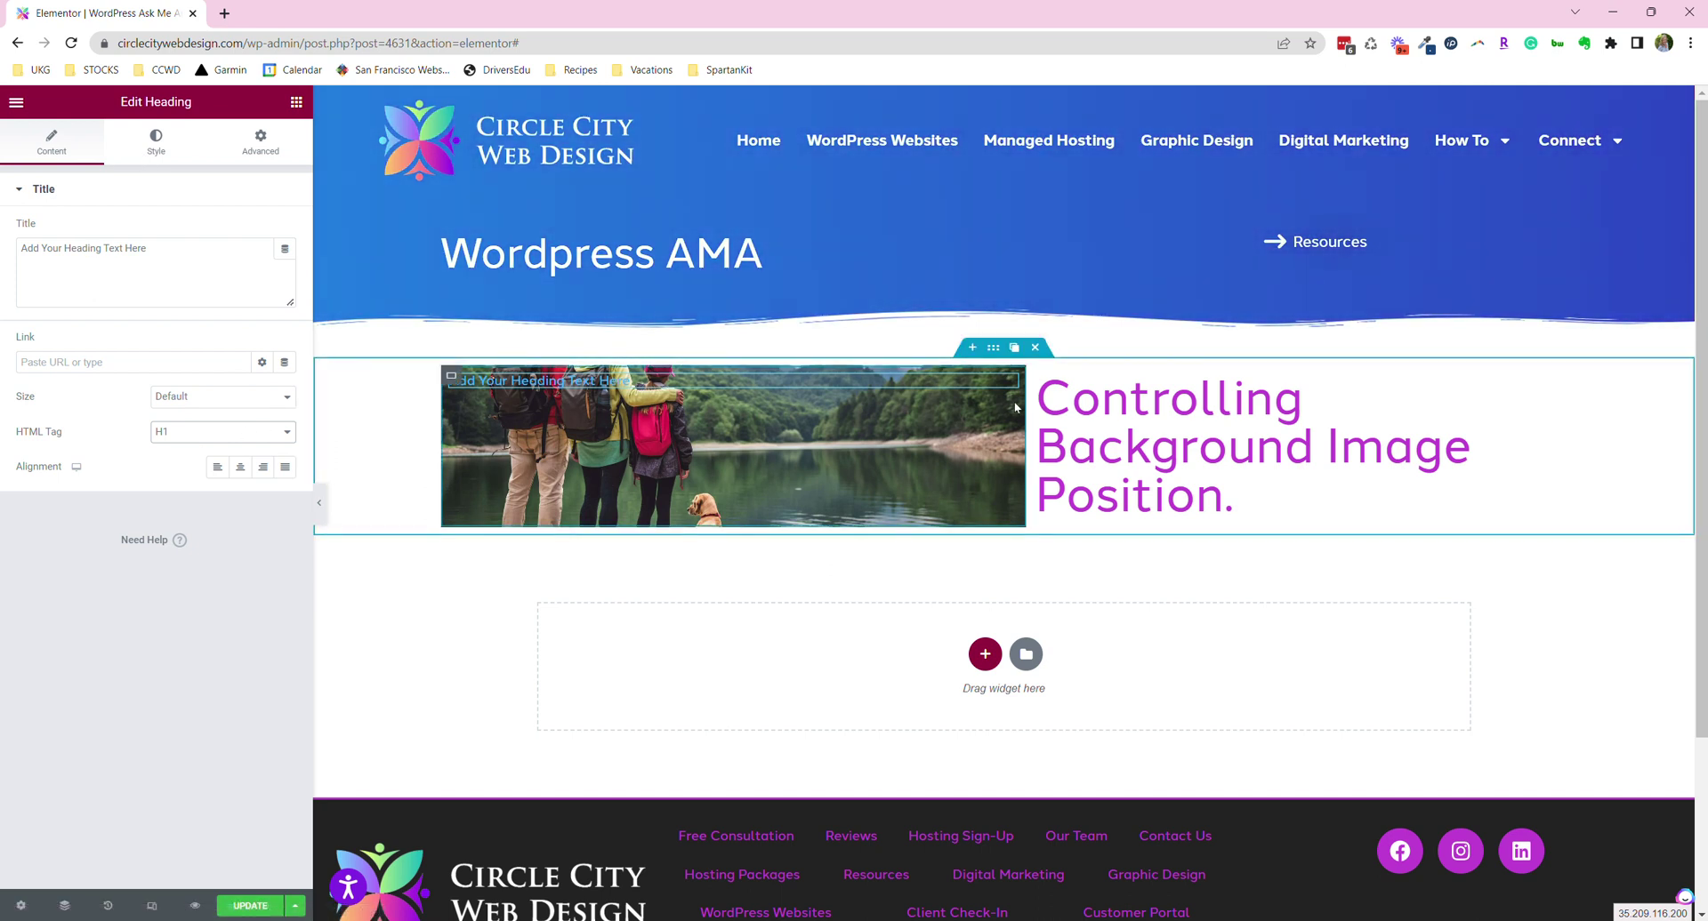
pyautogui.click(968, 385)
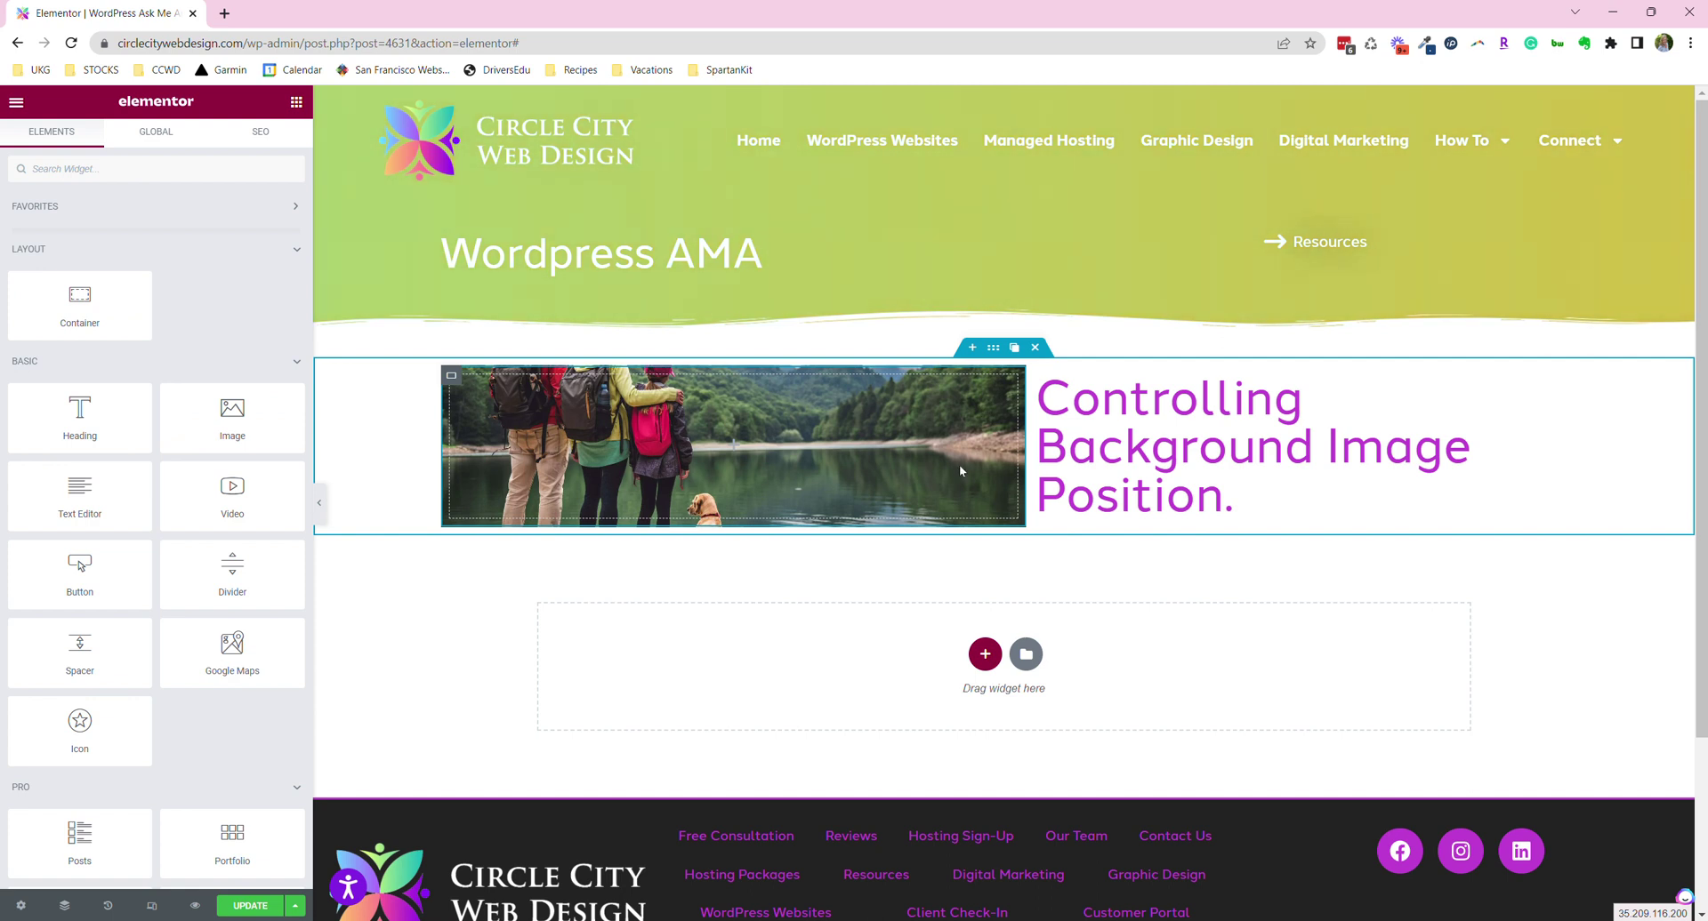
# Step: Add a two-column container below and place an Image widget showing AdobeStock_172817357-scaled.jpeg in its left column
pyautogui.click(985, 660)
pyautogui.click(974, 696)
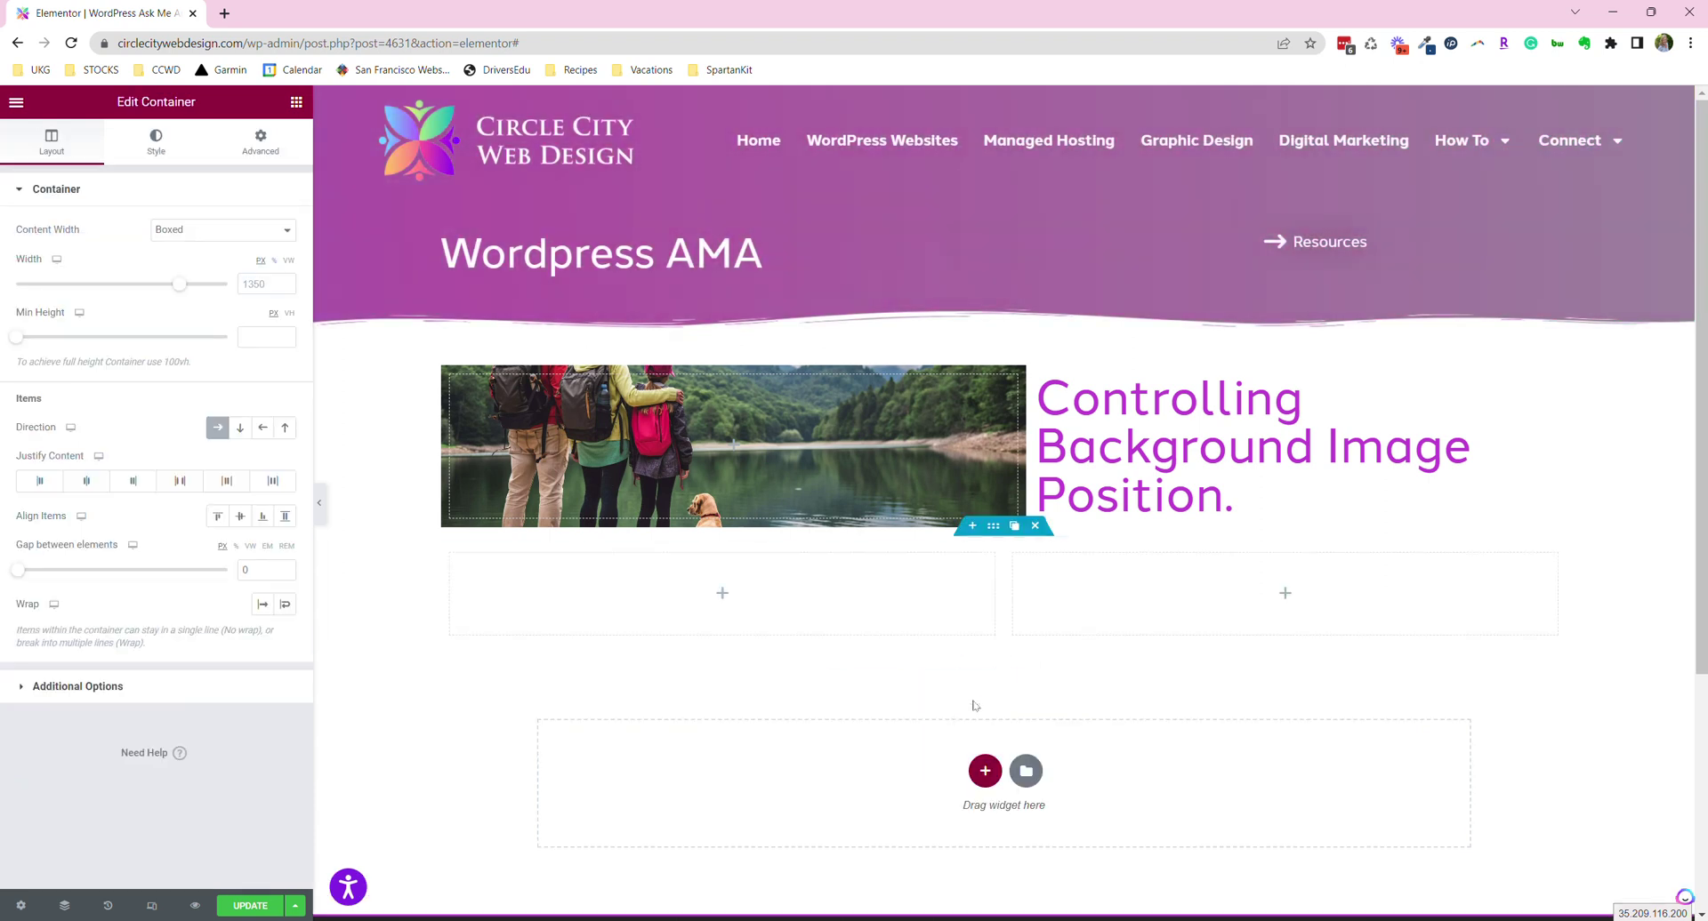
pyautogui.click(297, 101)
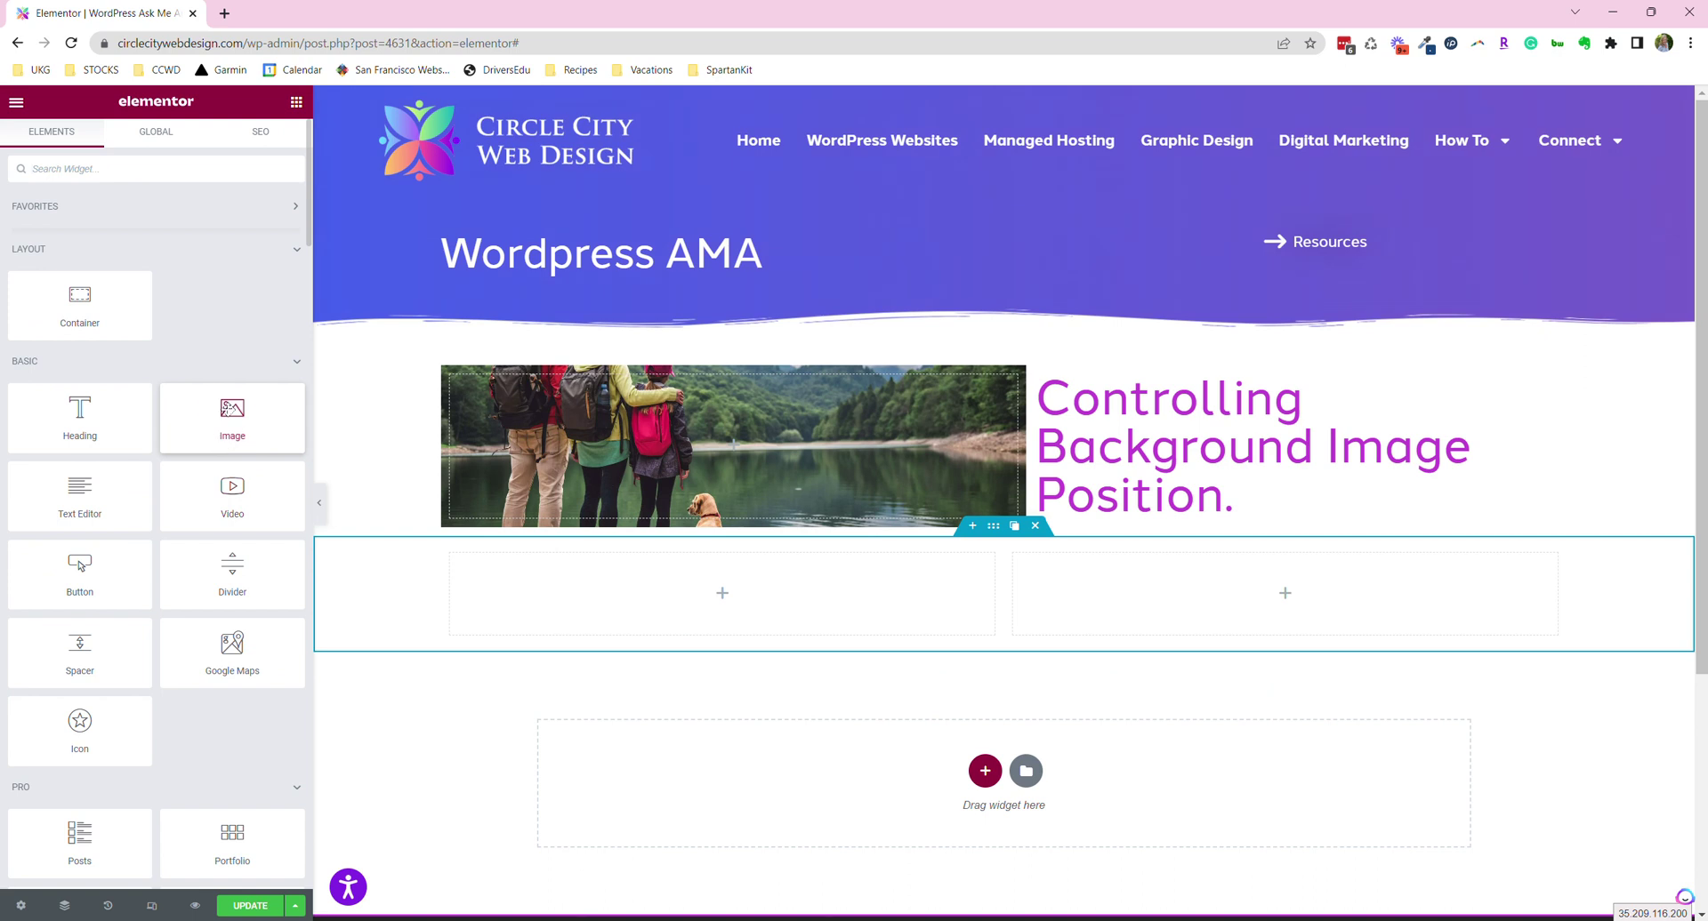
pyautogui.moveTo(232, 416); pyautogui.dragTo(541, 591)
pyautogui.click(95, 281)
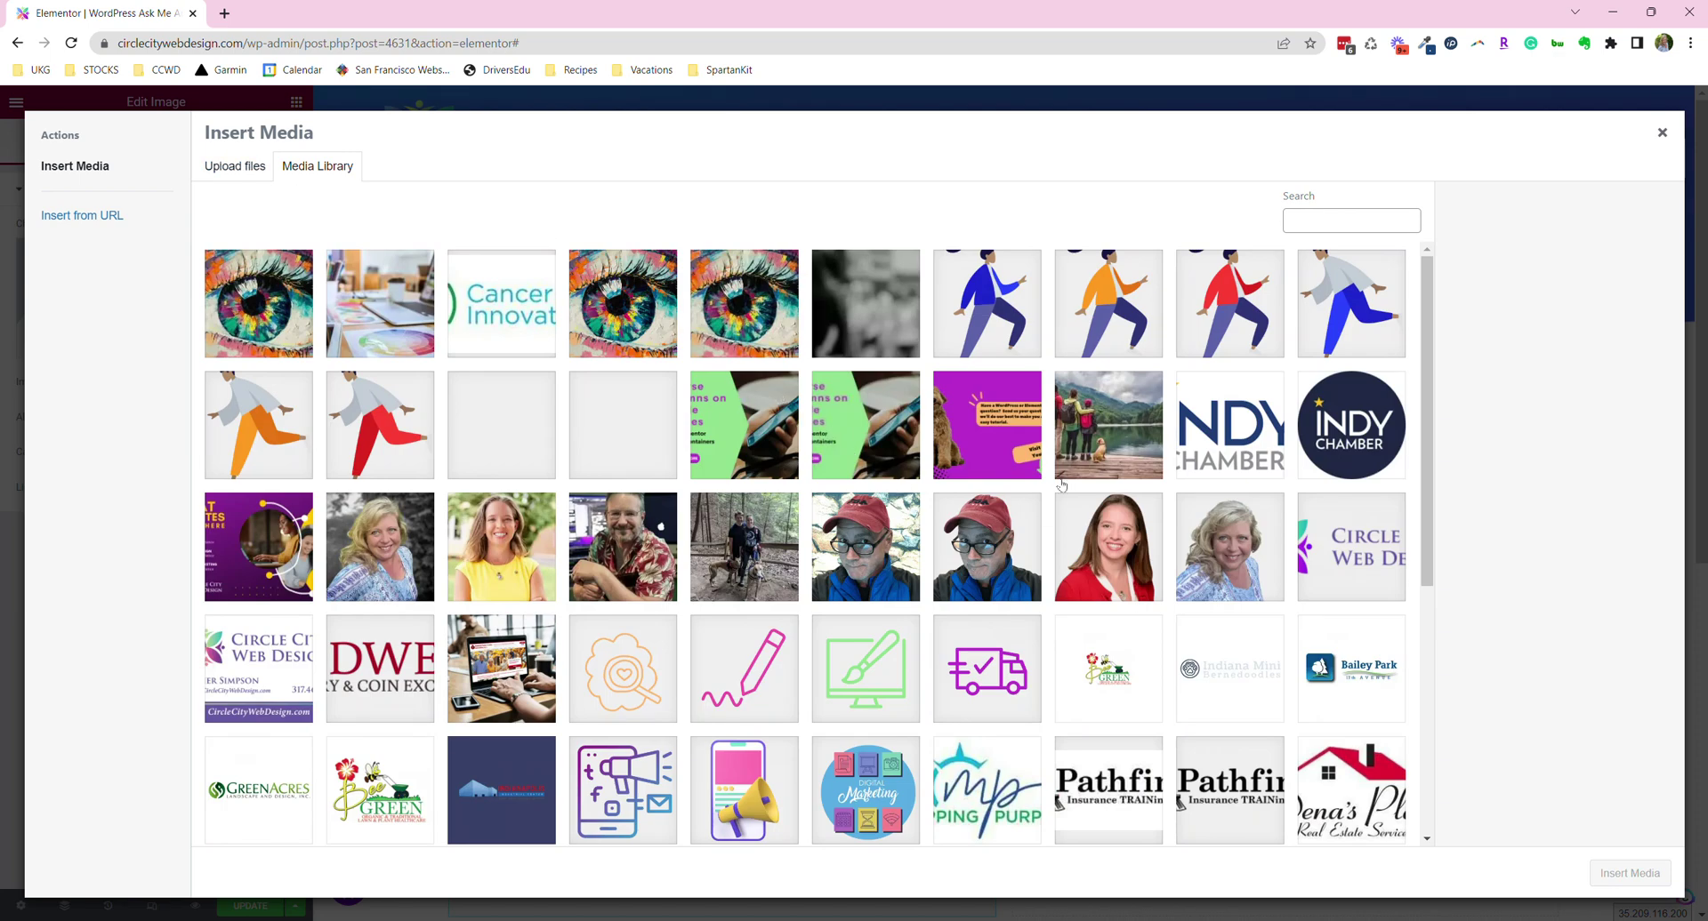
pyautogui.click(1103, 410)
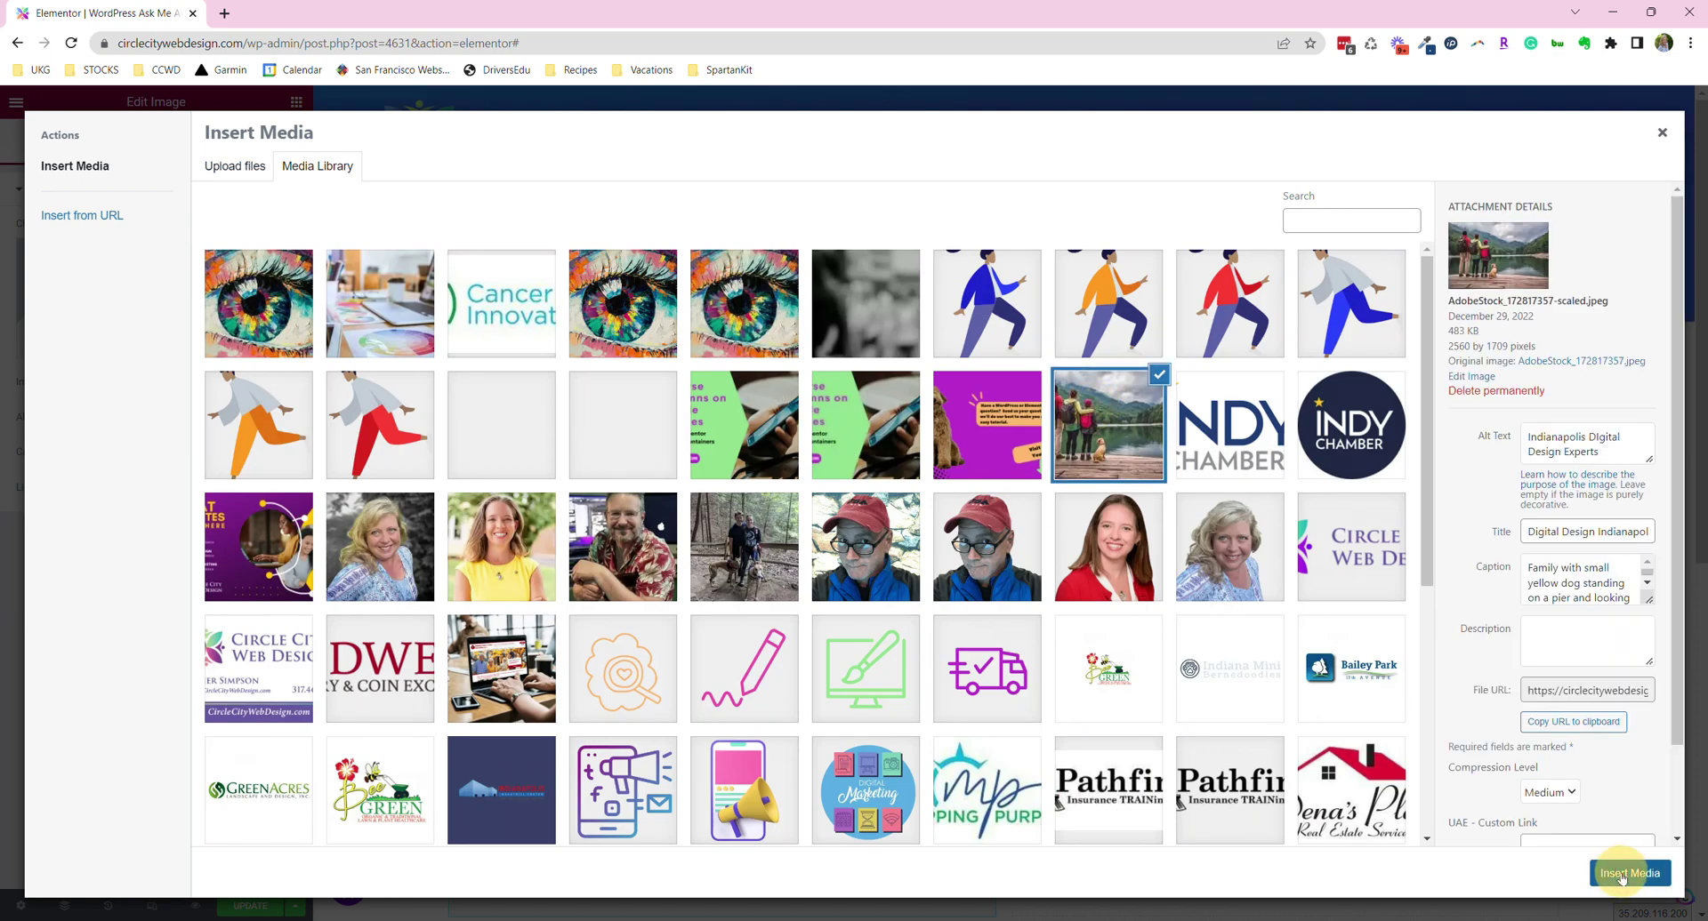
pyautogui.click(1626, 871)
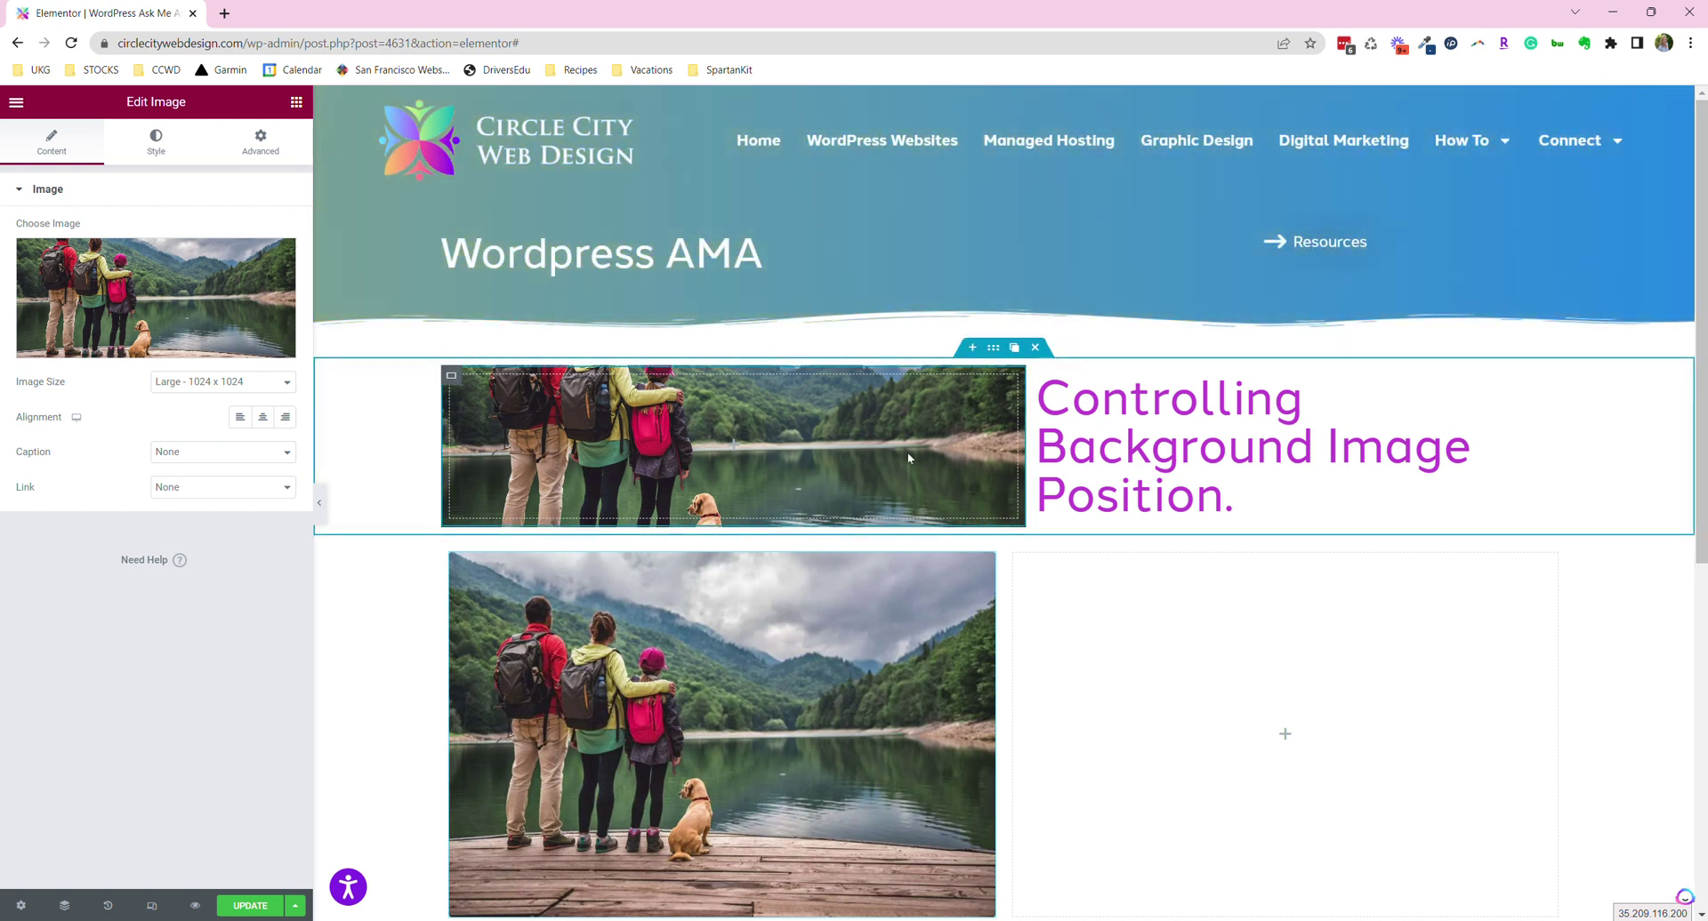
pyautogui.click(156, 145)
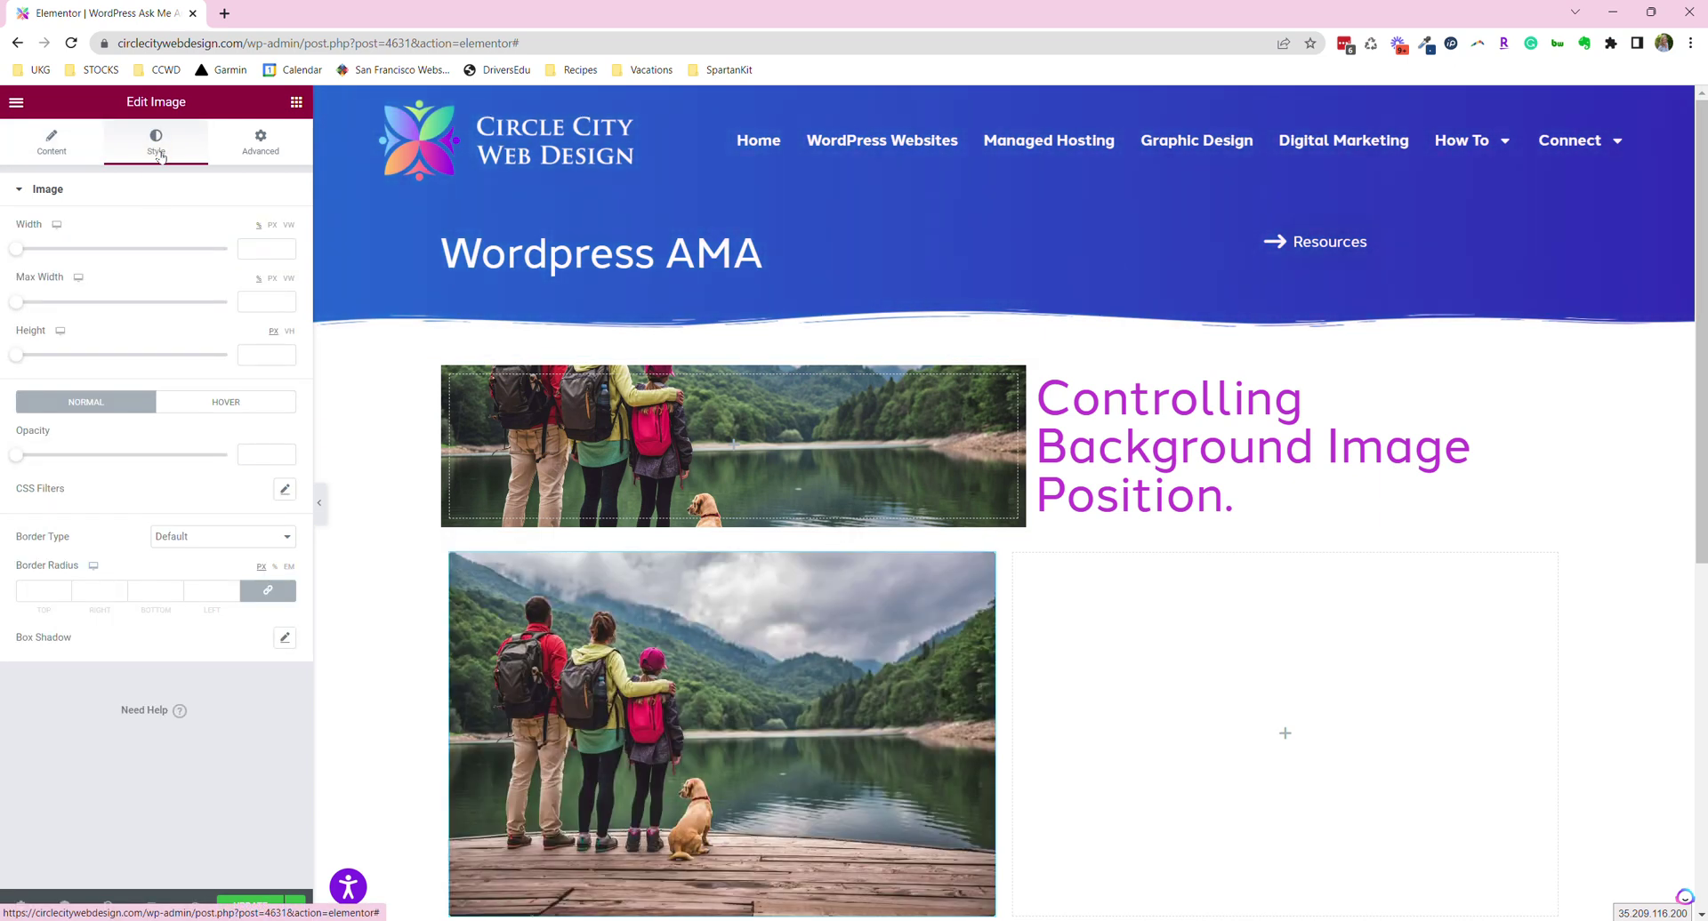
# Step: Choose AdobeStock_172817357-scaled.jpeg from the media library as the Classic background image of the container beside the heading
pyautogui.click(454, 375)
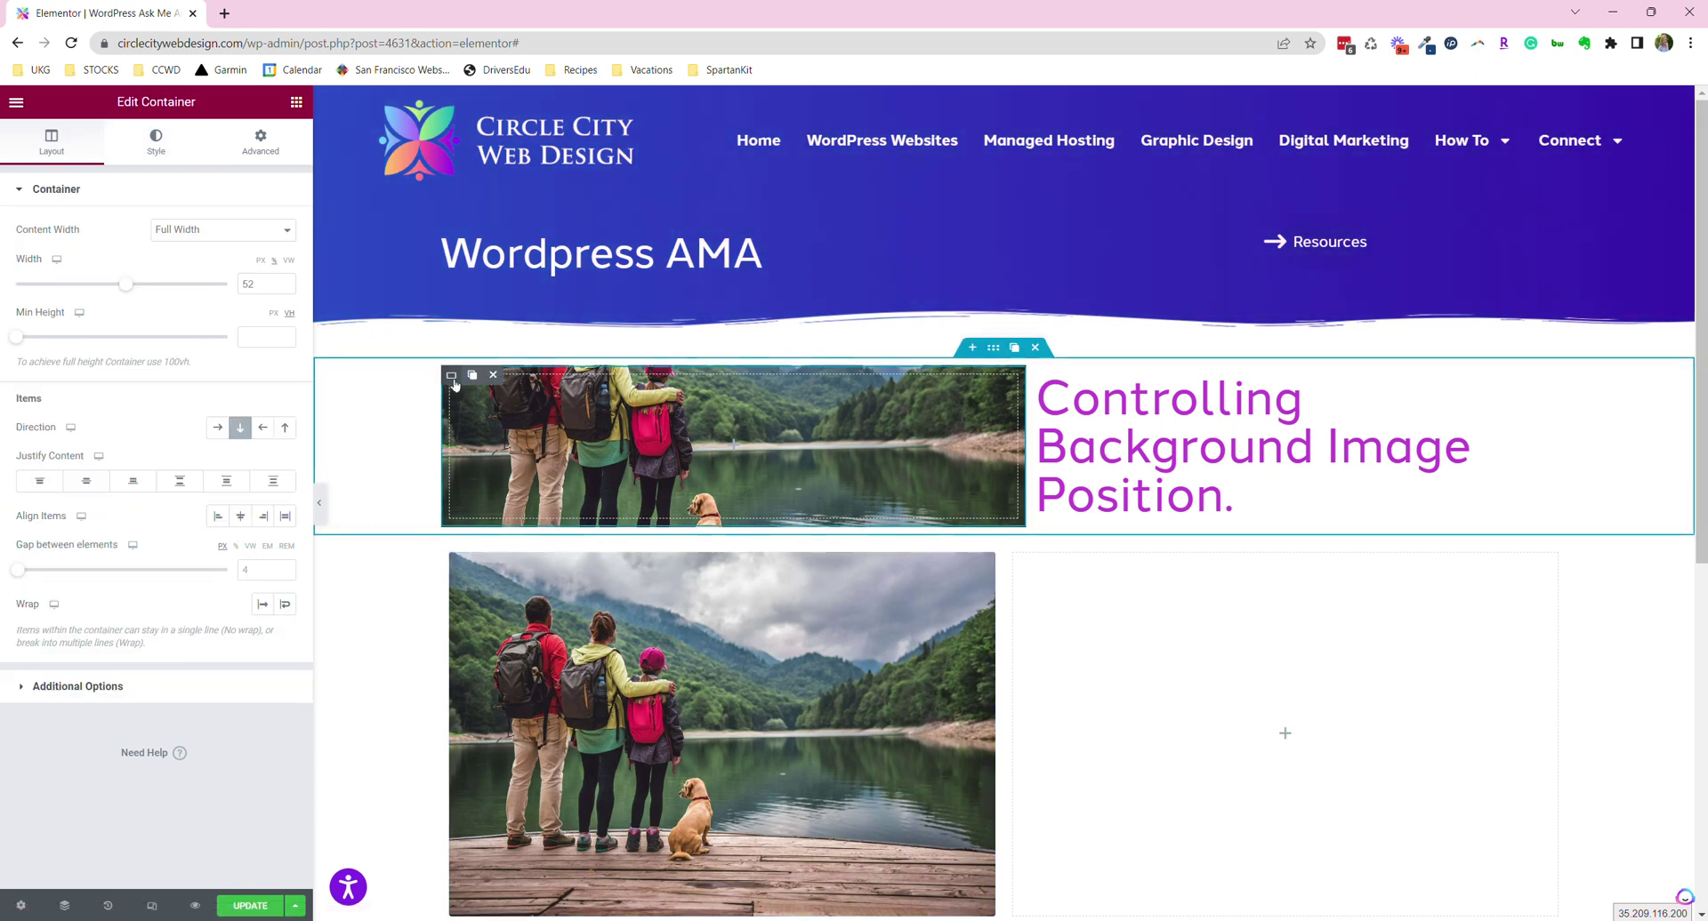
pyautogui.click(454, 377)
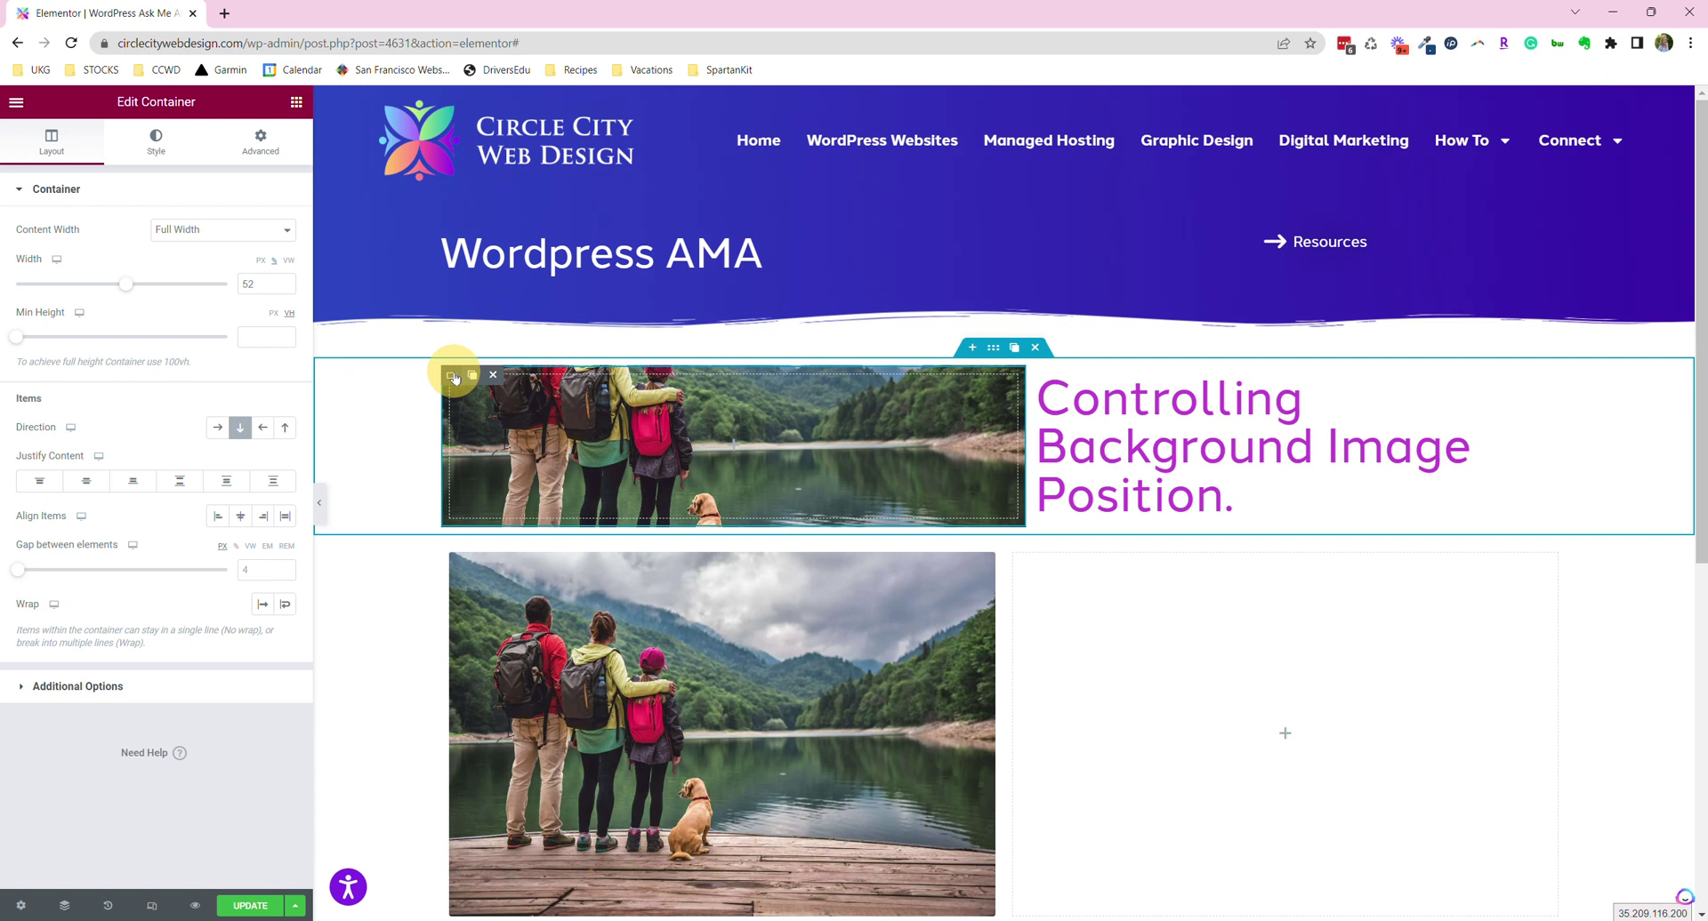
pyautogui.click(156, 145)
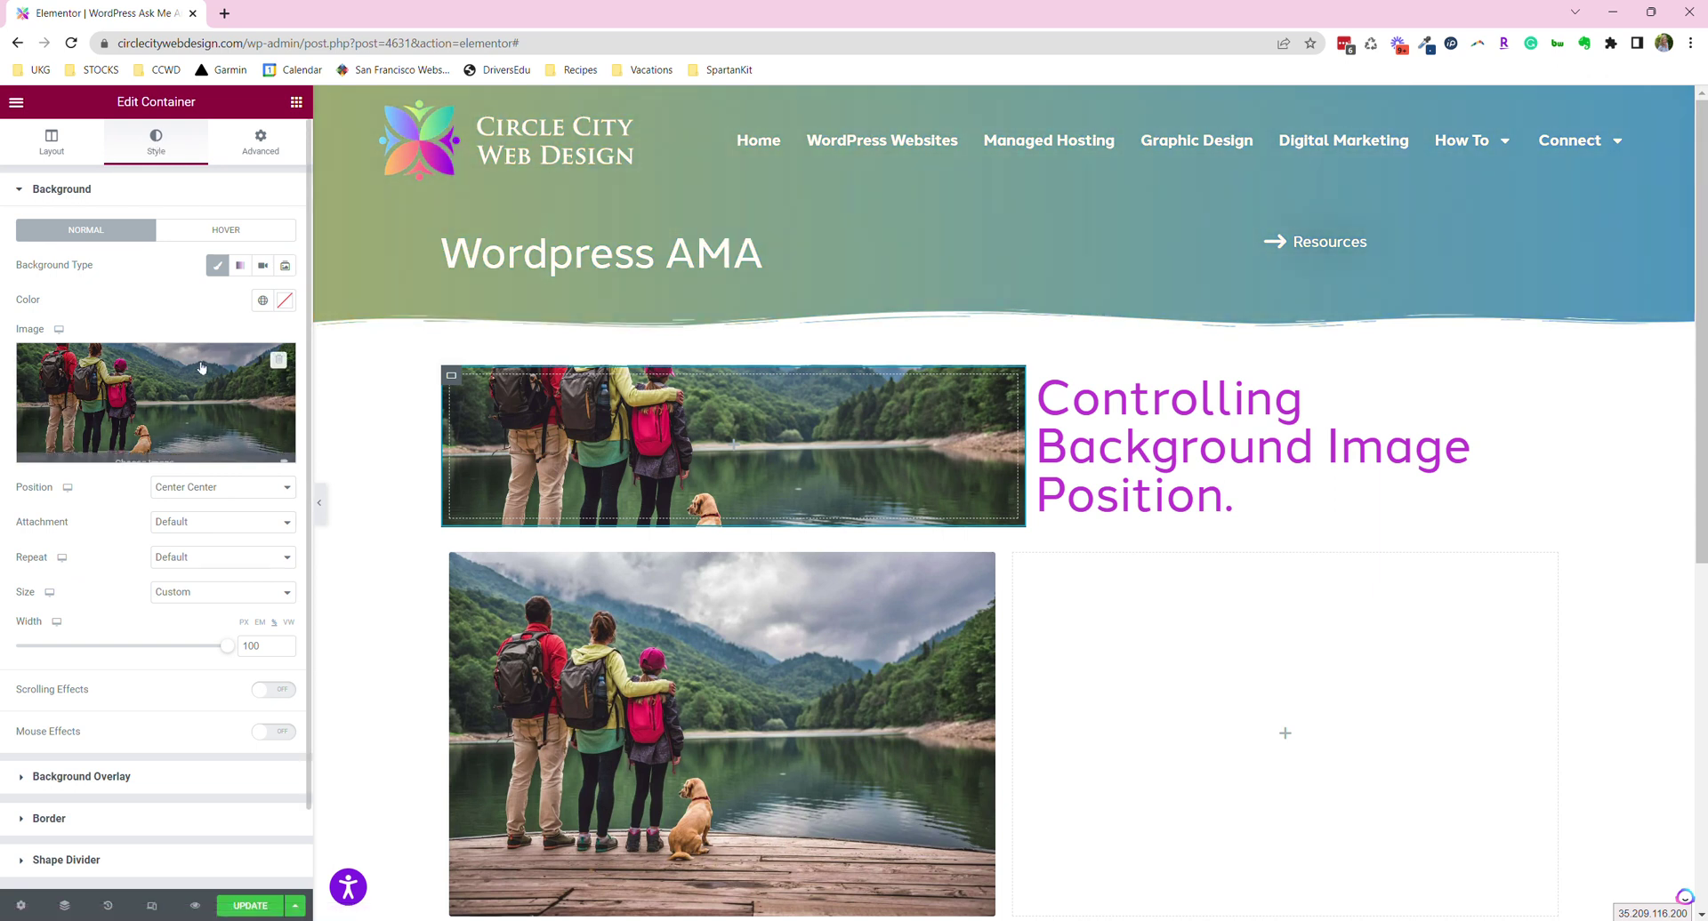
pyautogui.click(220, 269)
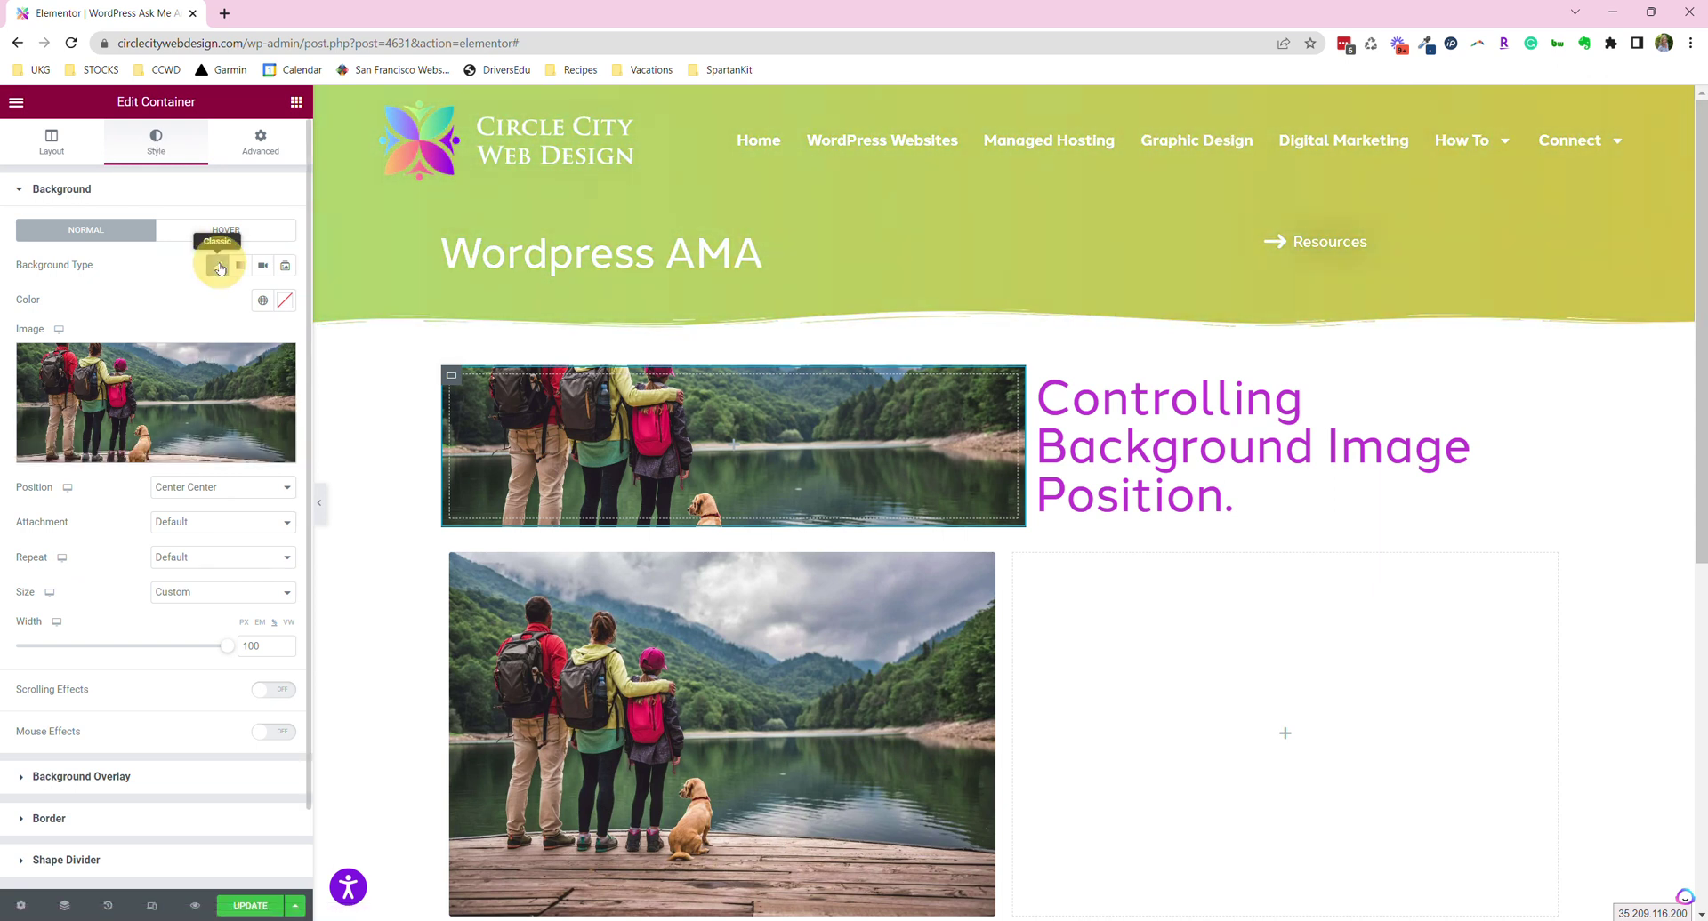
pyautogui.click(220, 267)
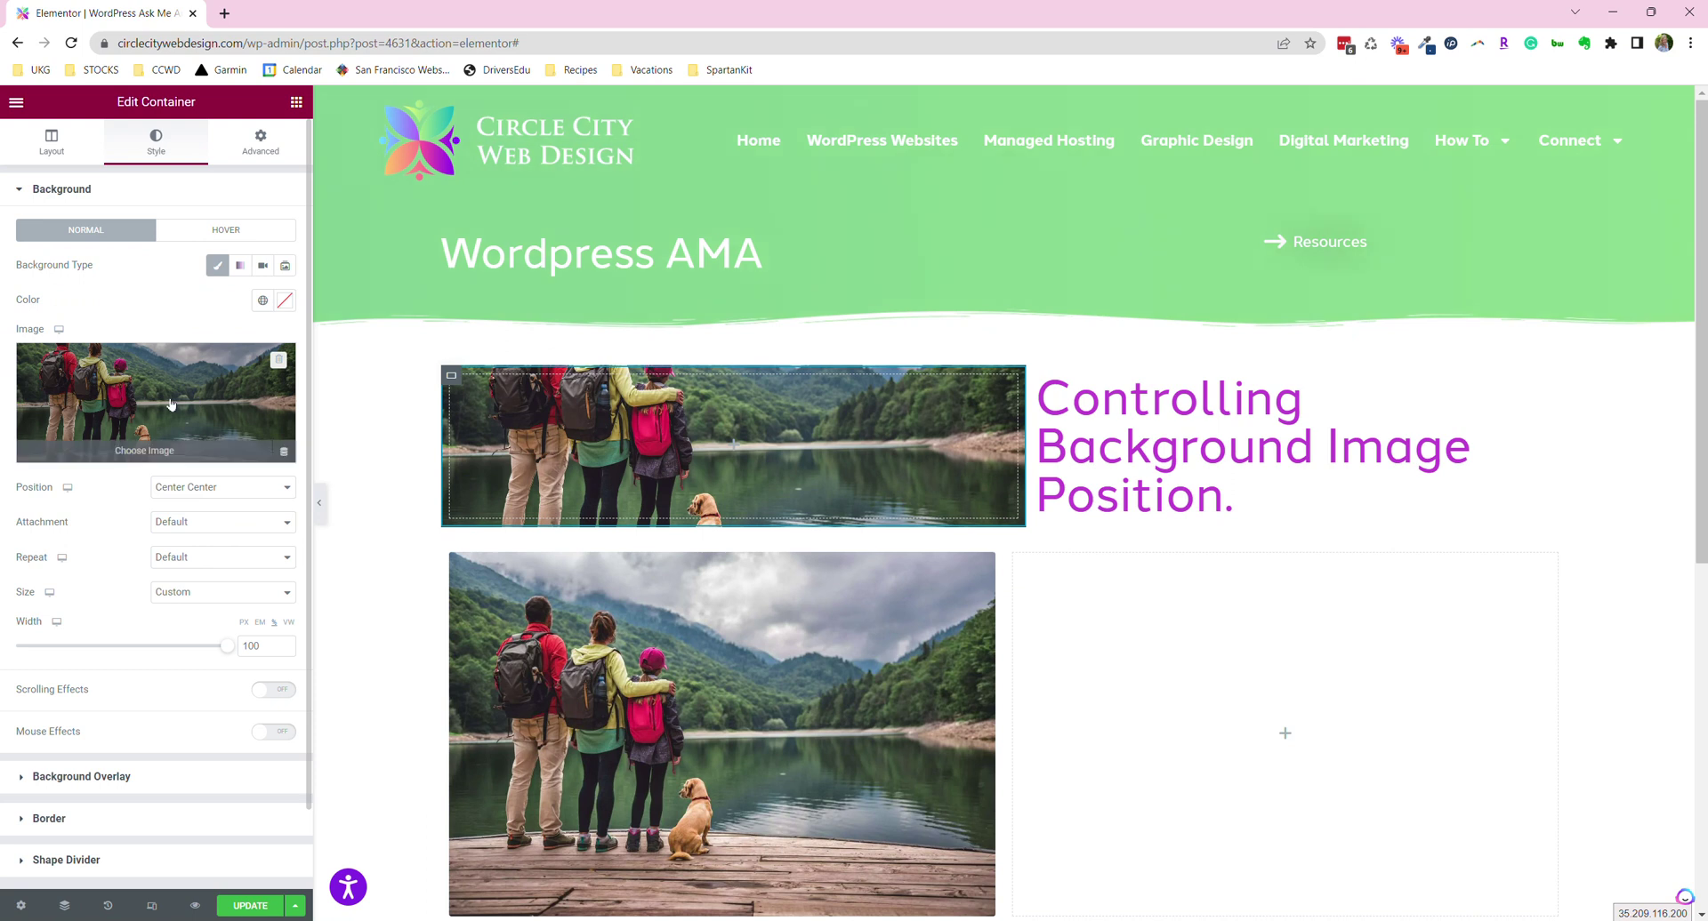
pyautogui.click(172, 405)
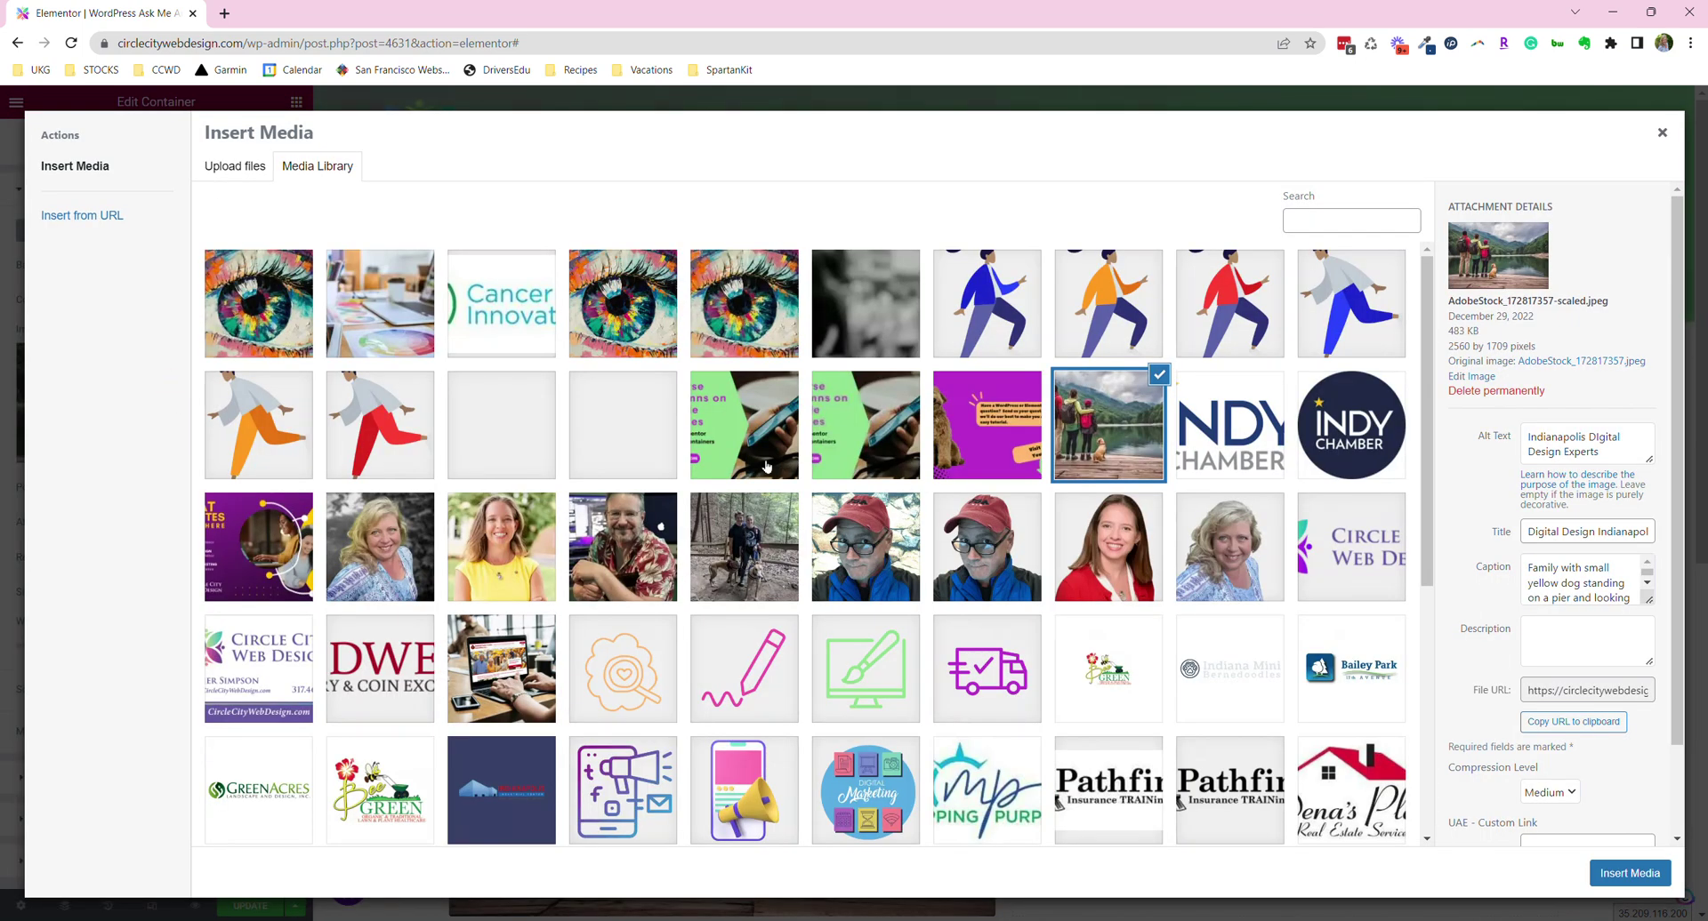
pyautogui.click(1107, 447)
pyautogui.click(1109, 432)
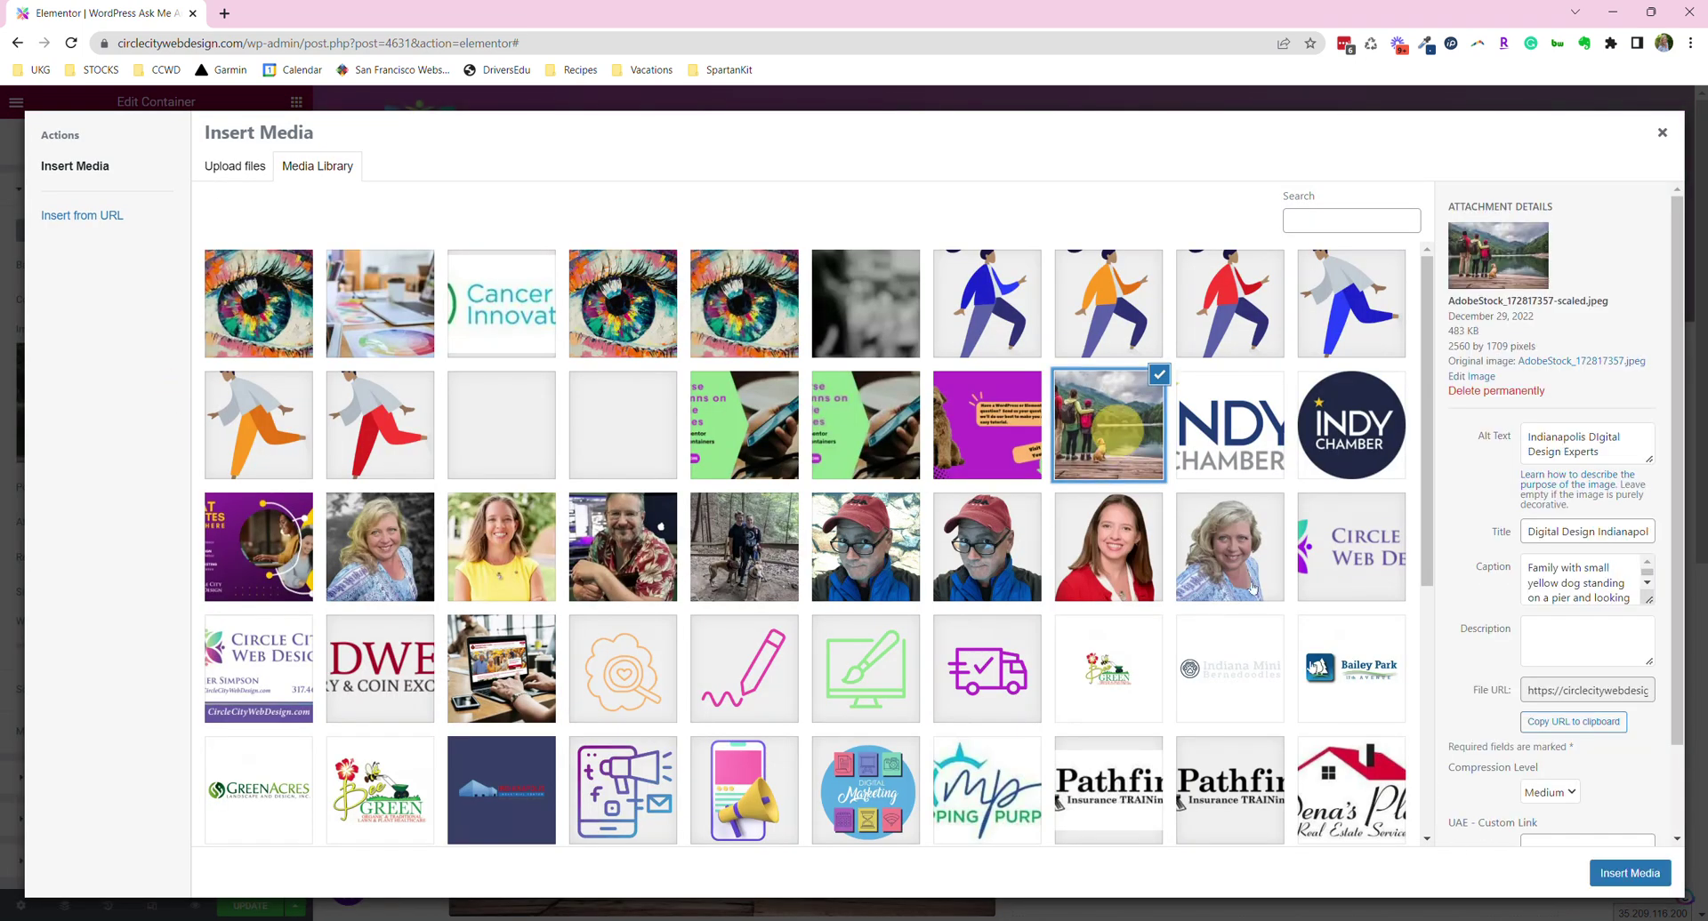
pyautogui.click(1629, 873)
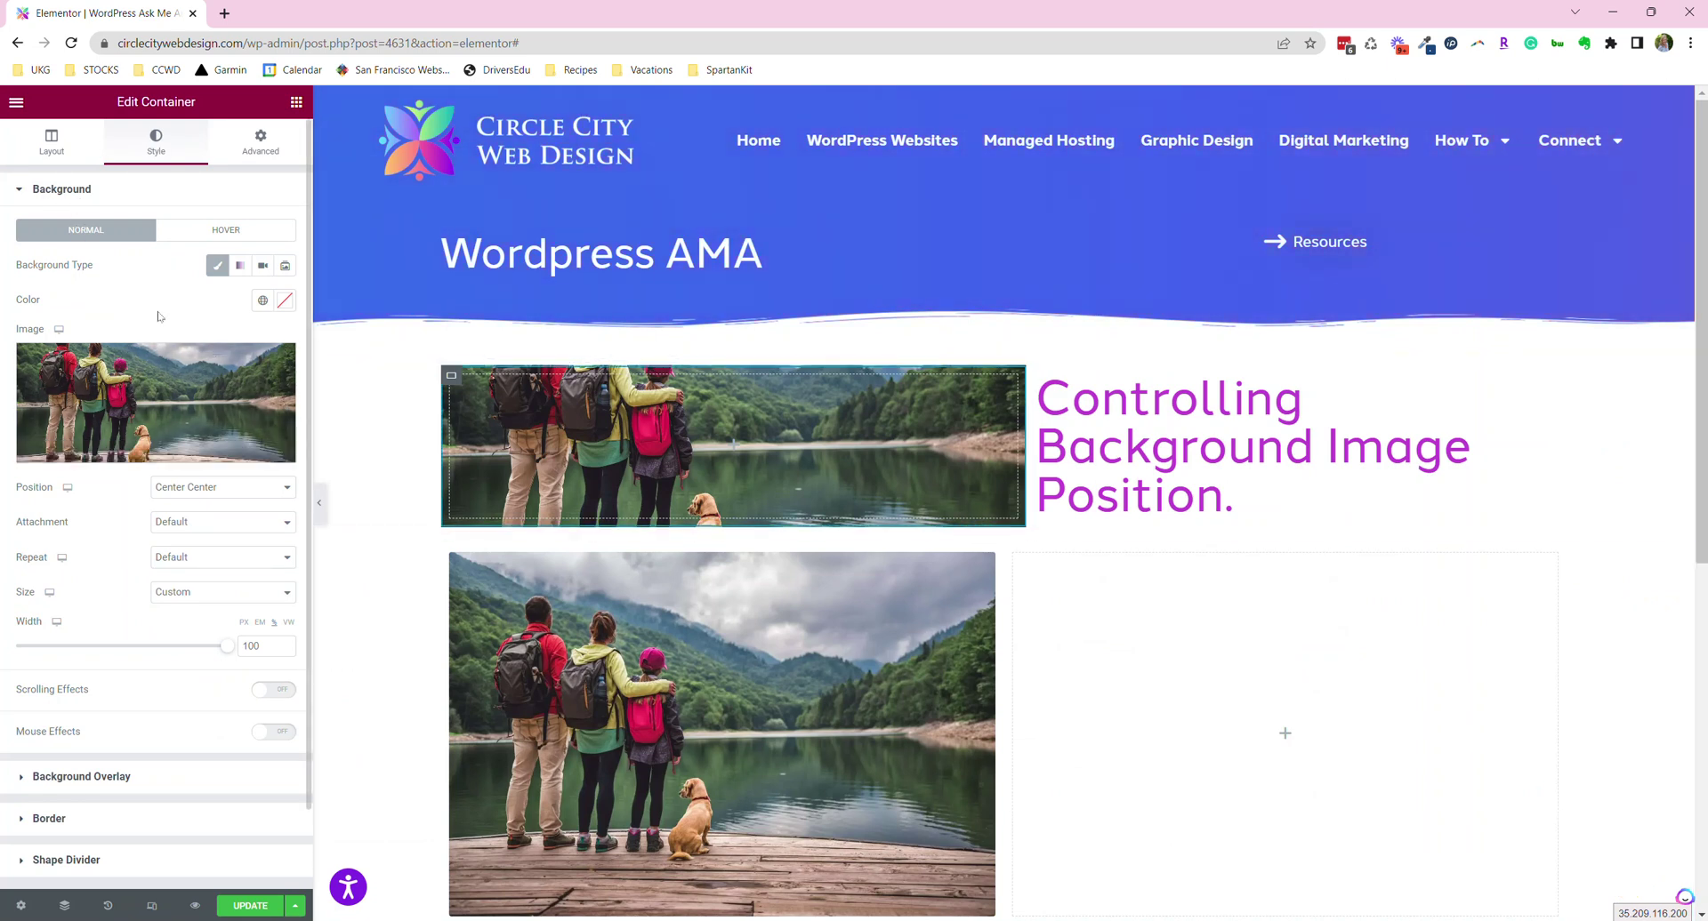
# Step: Try the Contain size for the container's background image, and settle on Cover
pyautogui.scroll(-1, 158, 317)
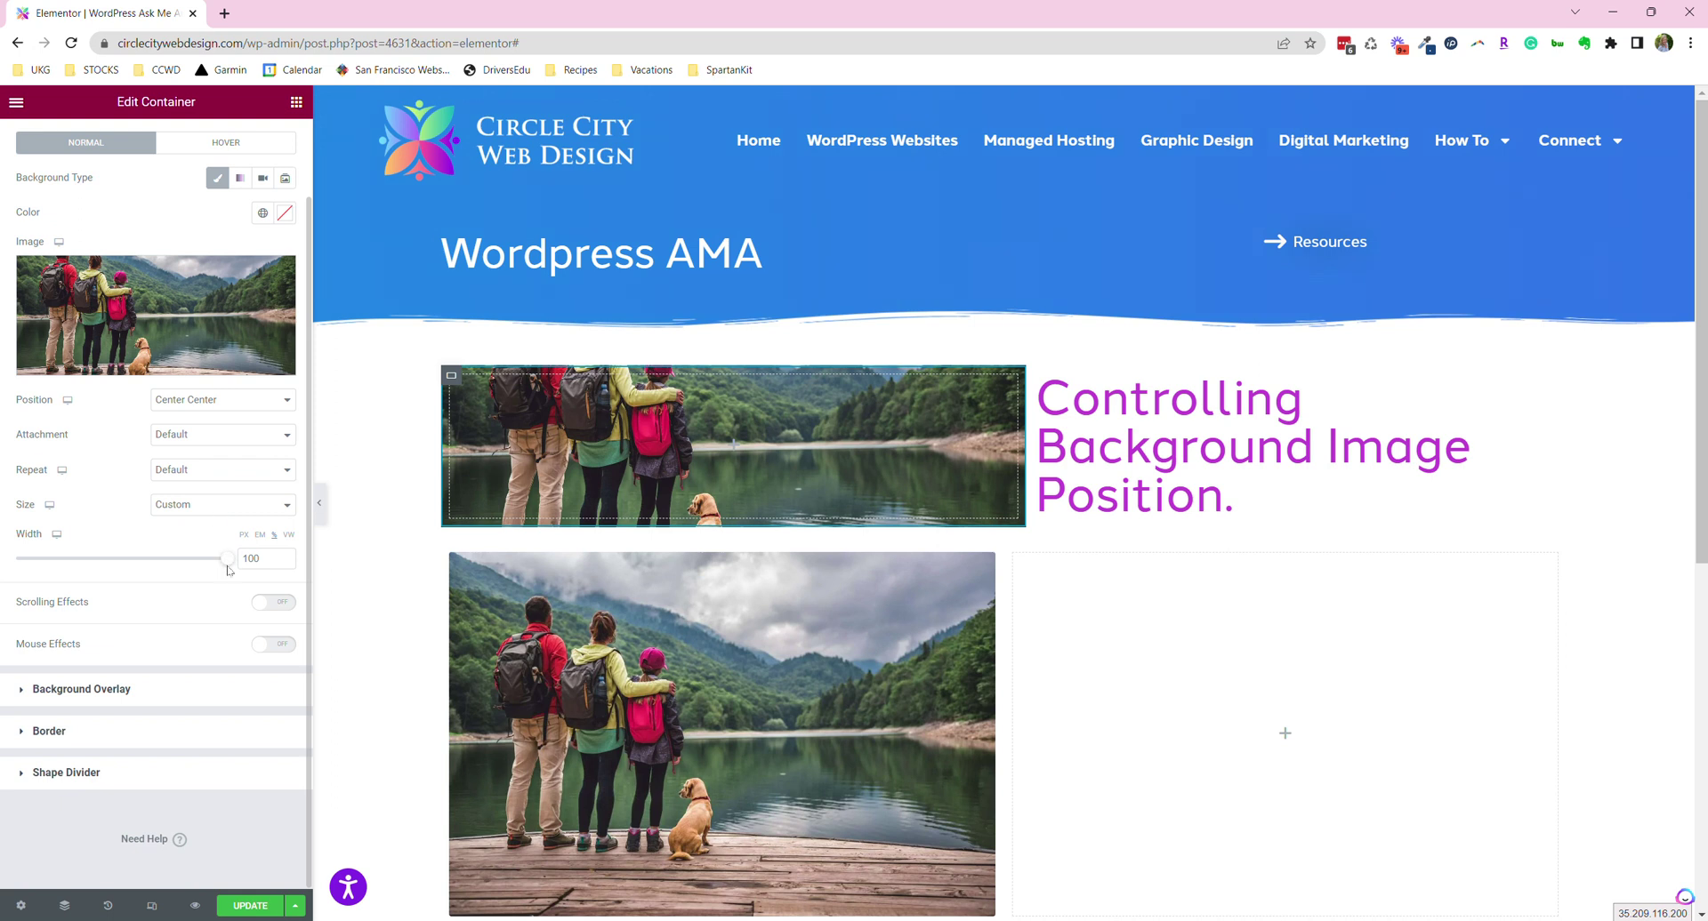
pyautogui.click(212, 505)
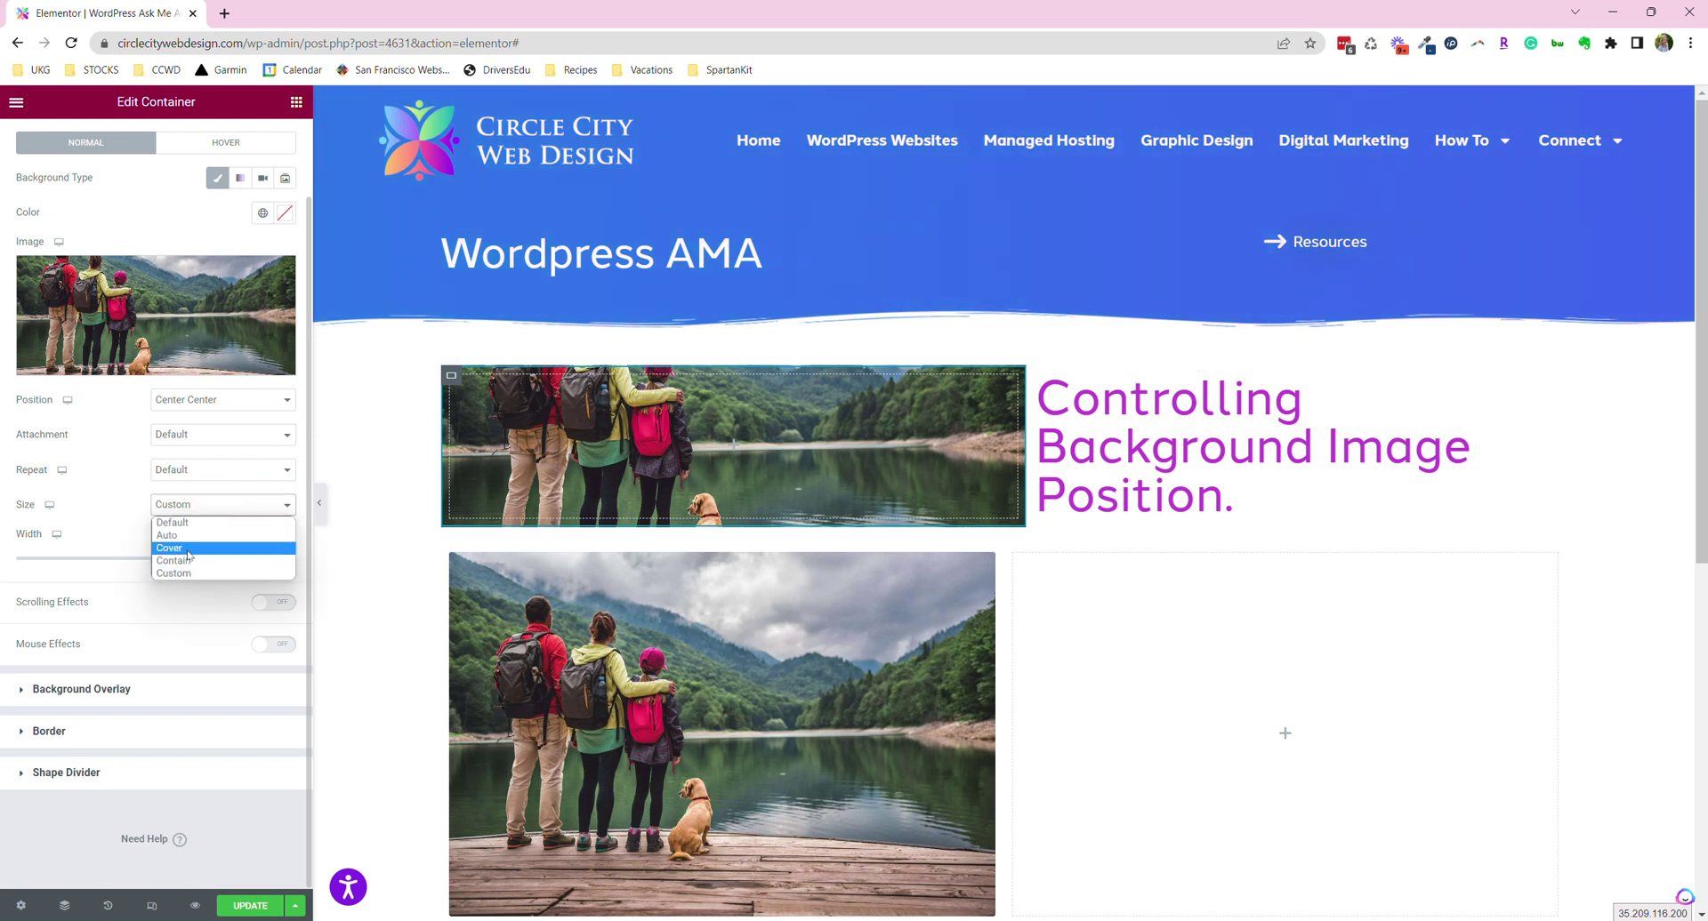
pyautogui.click(173, 561)
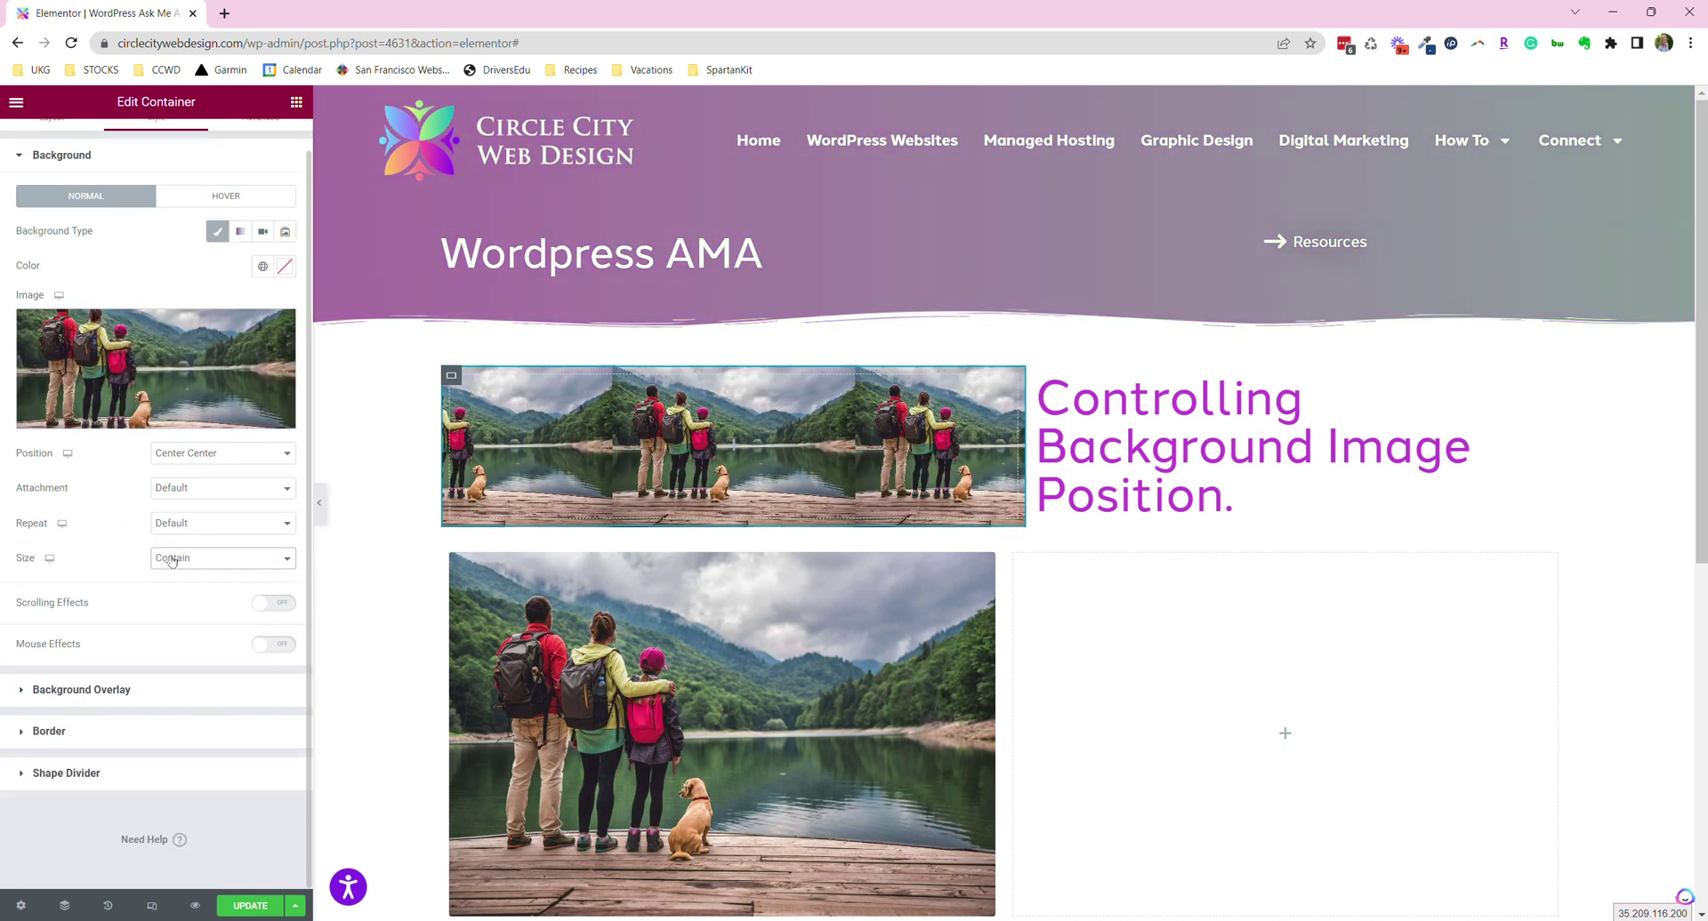
pyautogui.click(173, 559)
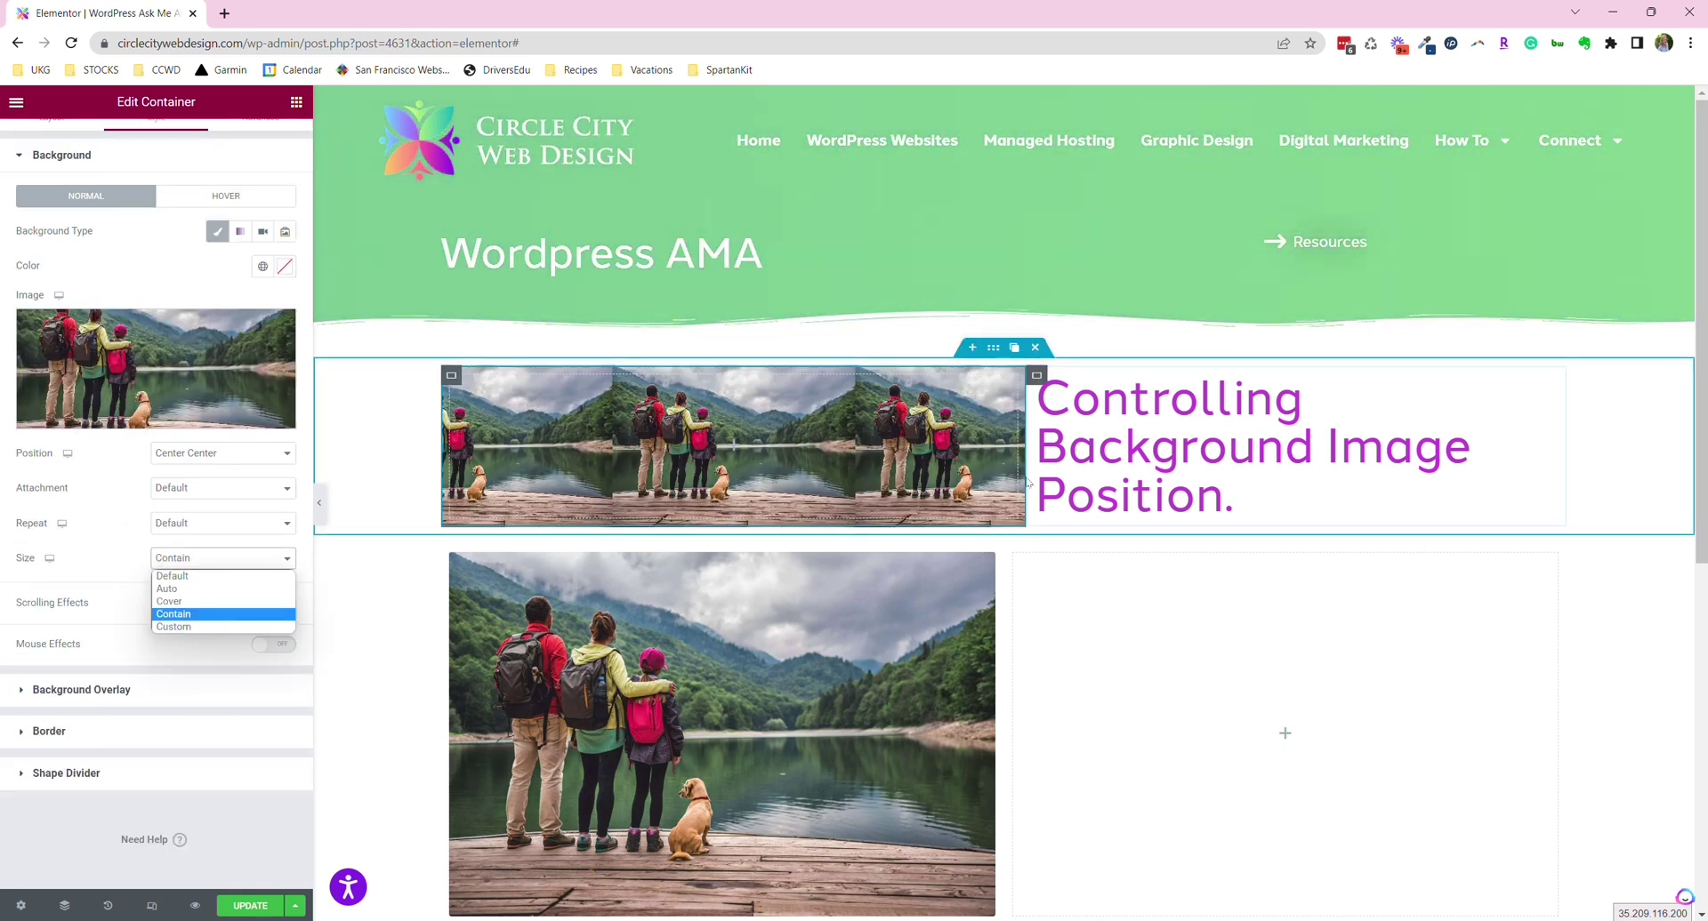
pyautogui.click(173, 602)
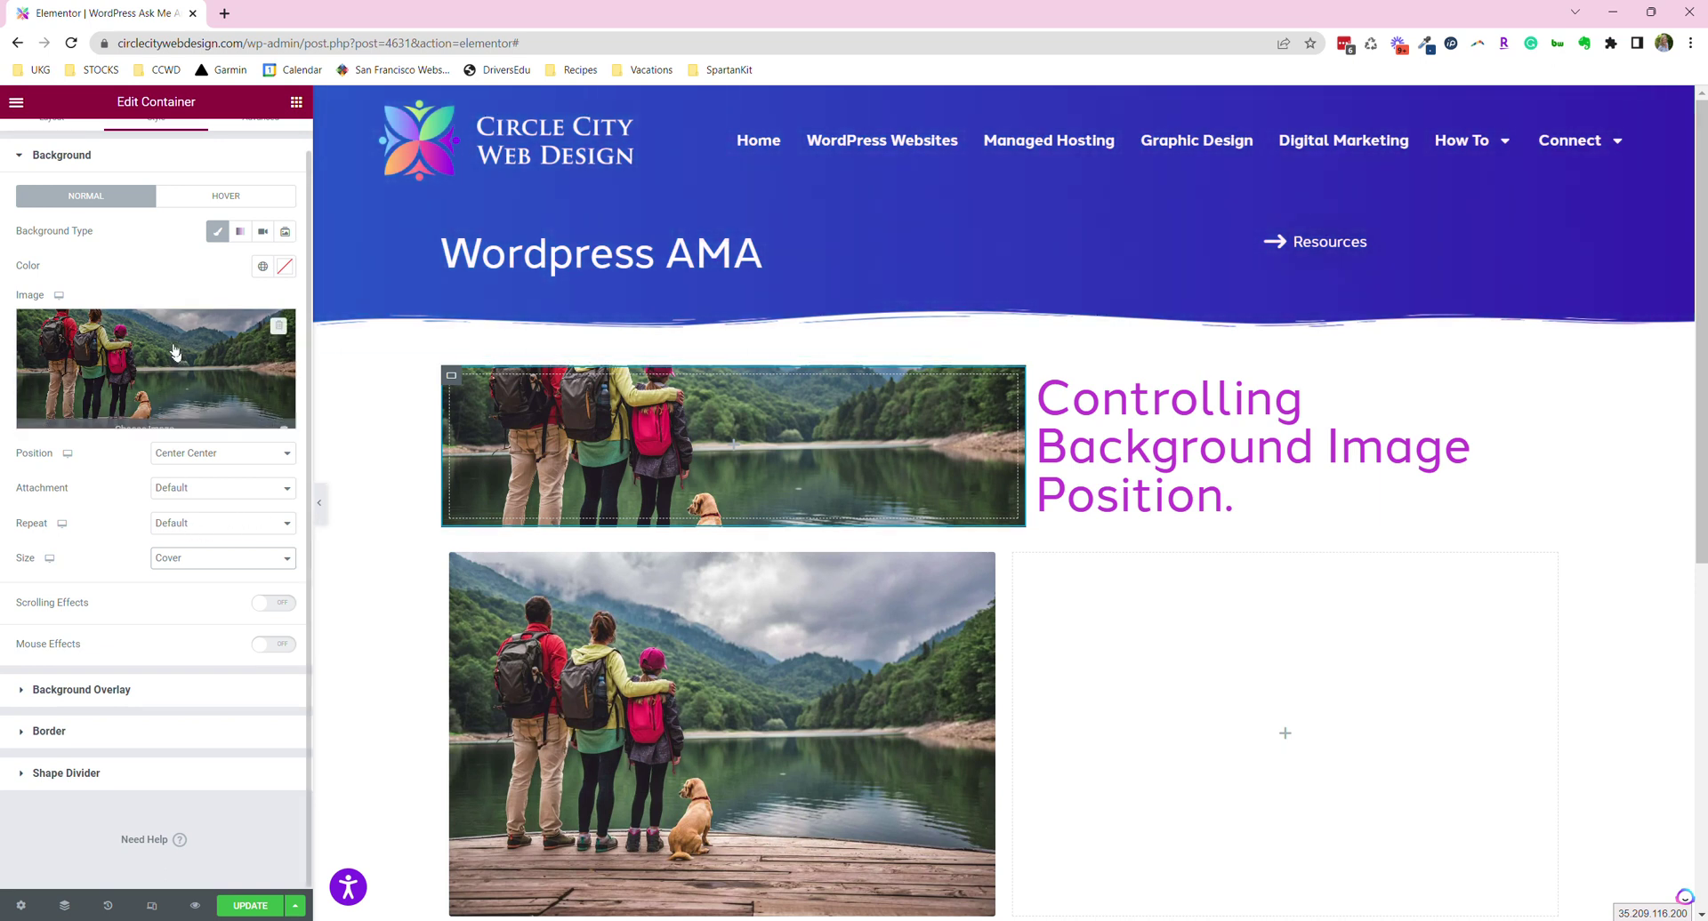
# Step: Try the Bottom Center and Top Center positions for the container's background image
pyautogui.scroll(-2, 963, 793)
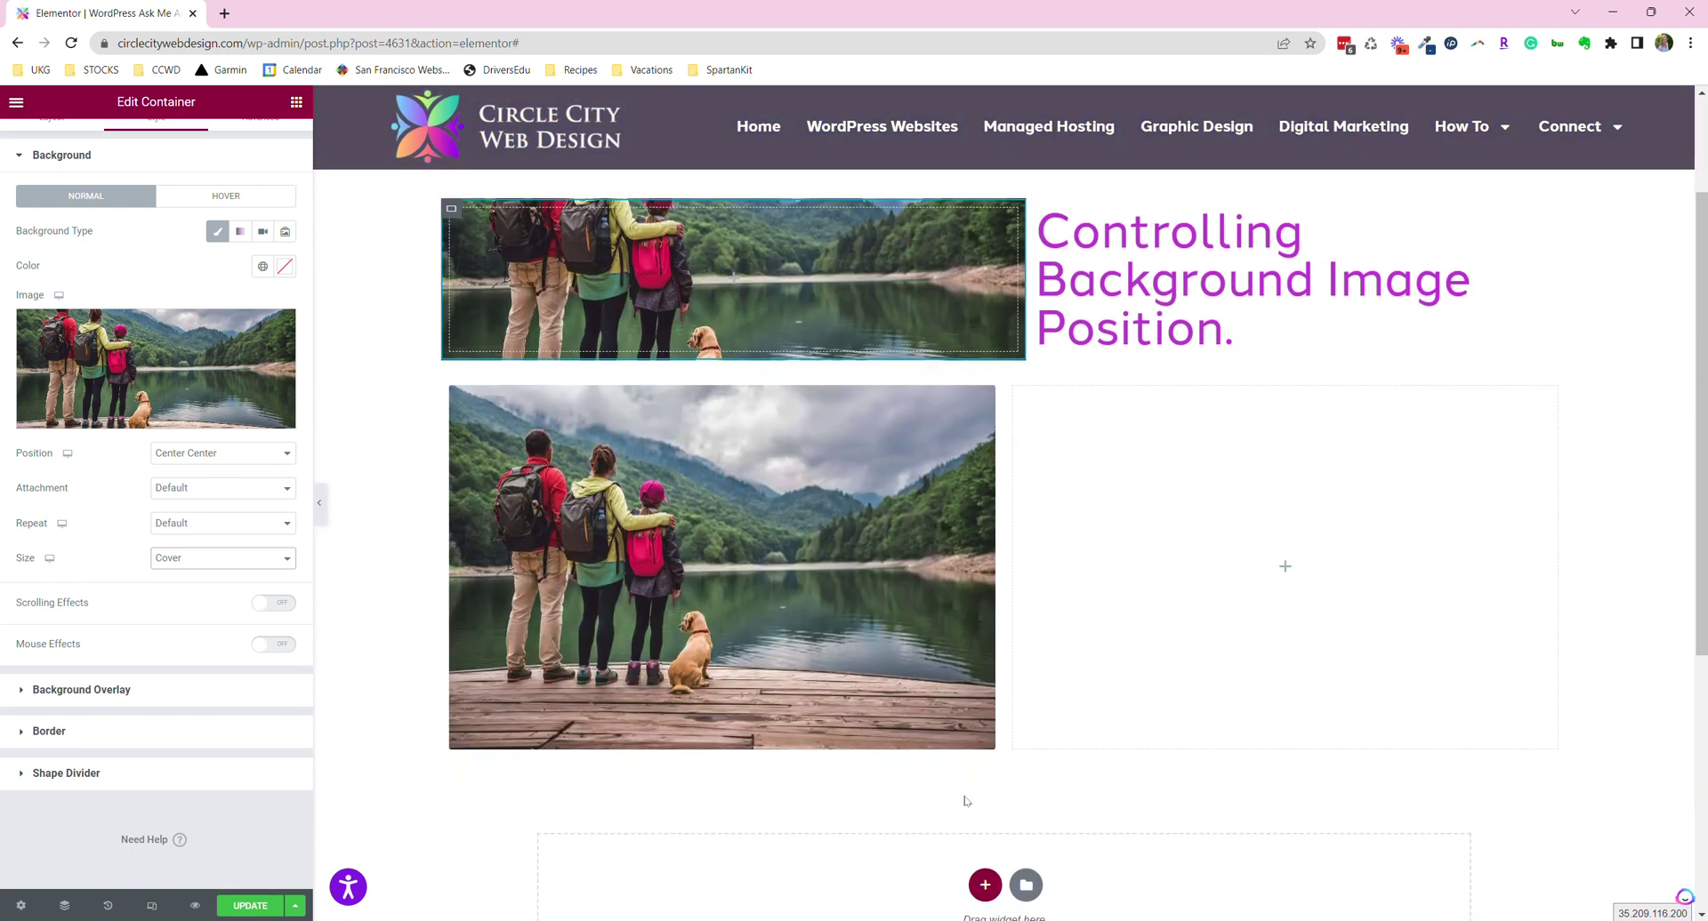
pyautogui.scroll(2, 889, 622)
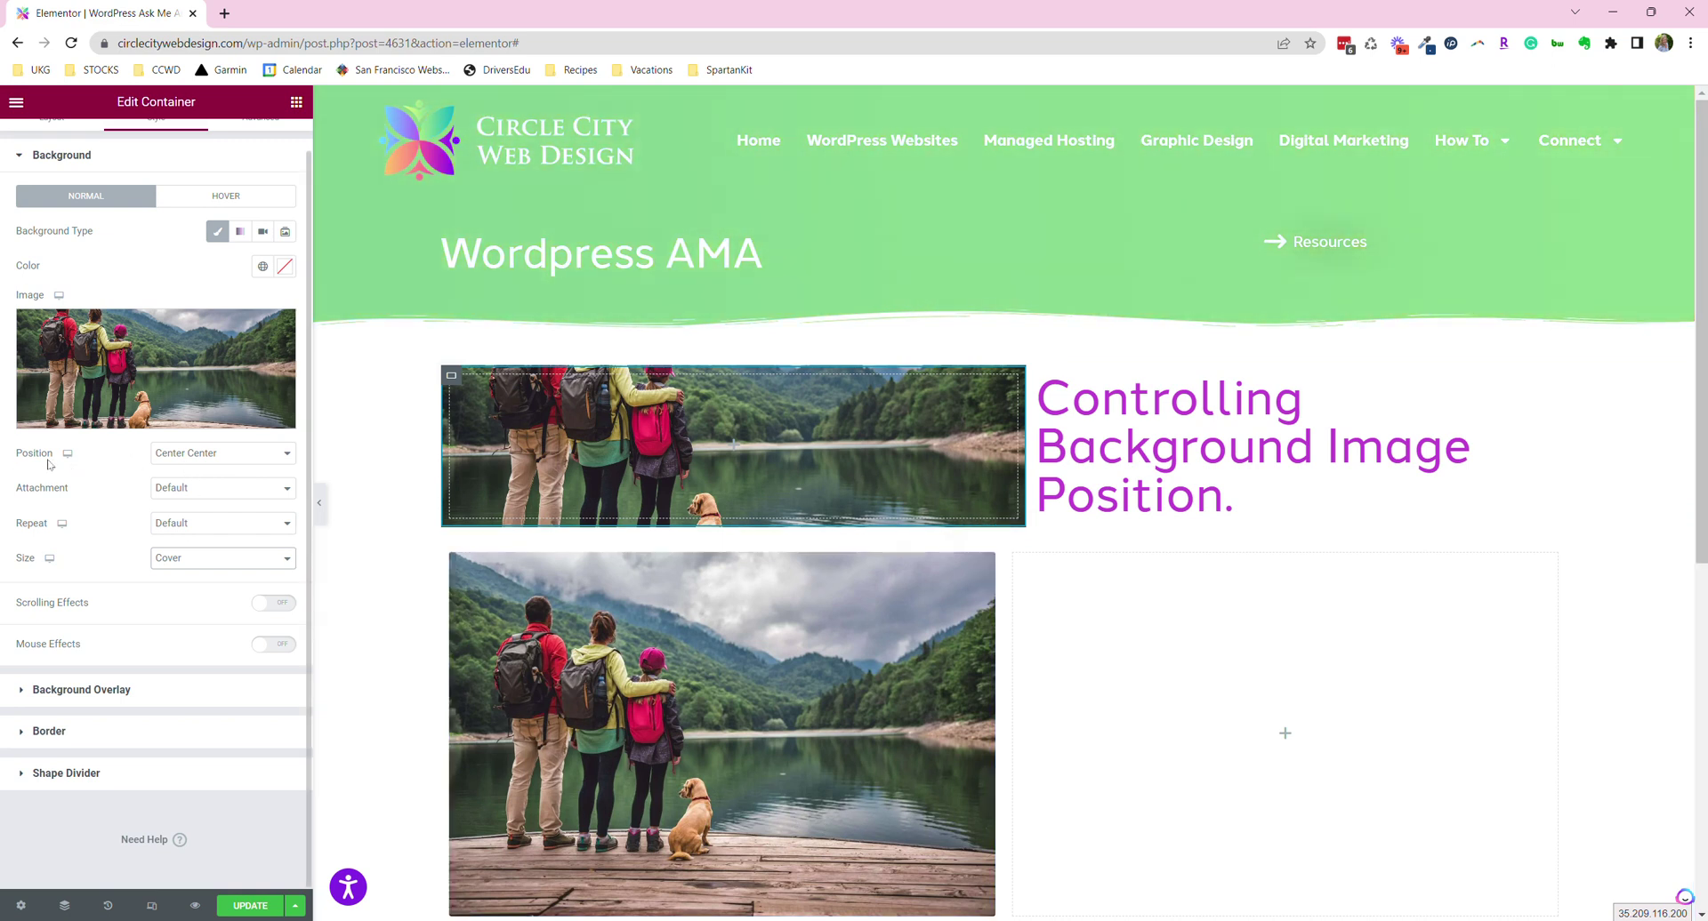
pyautogui.click(287, 454)
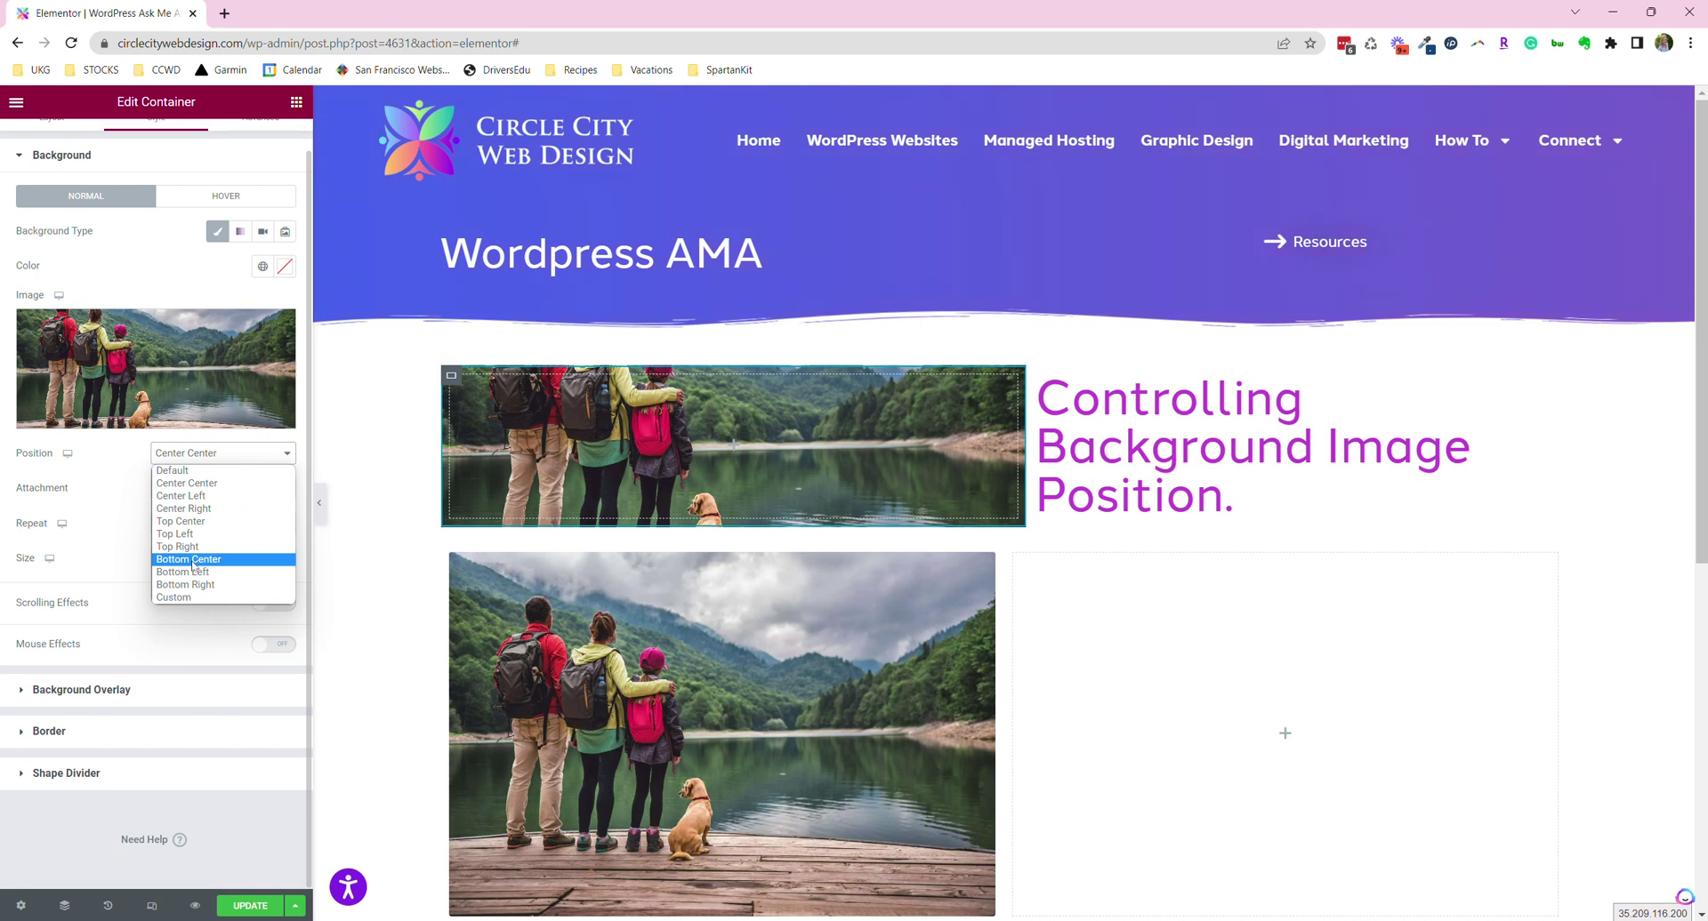
pyautogui.click(193, 562)
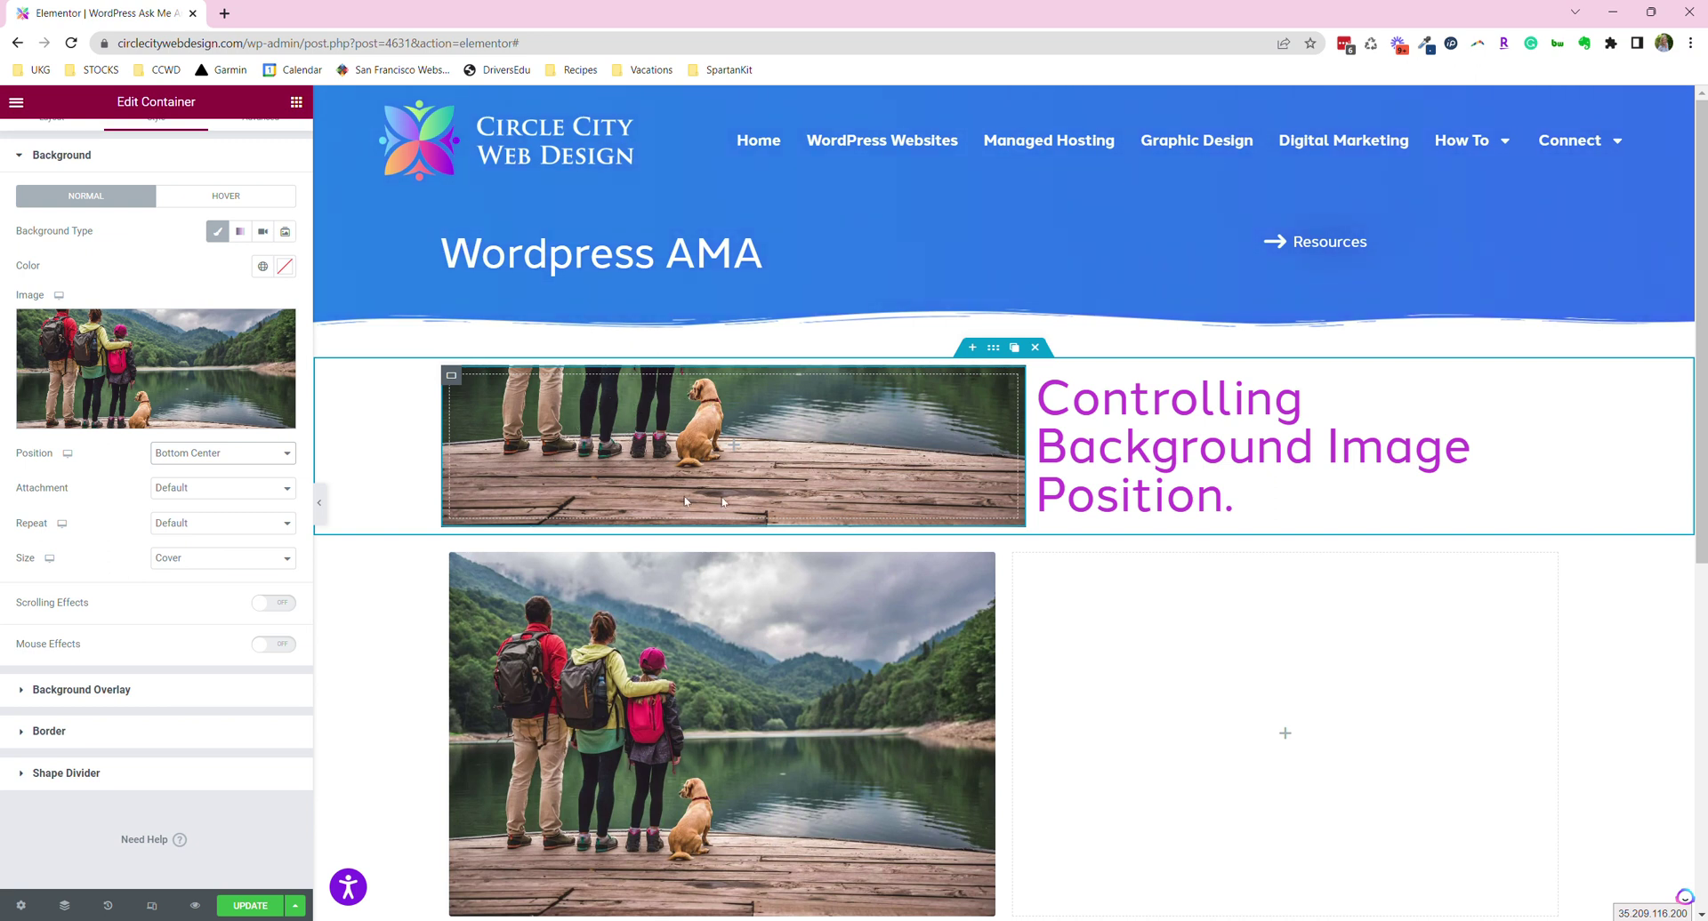
pyautogui.click(203, 455)
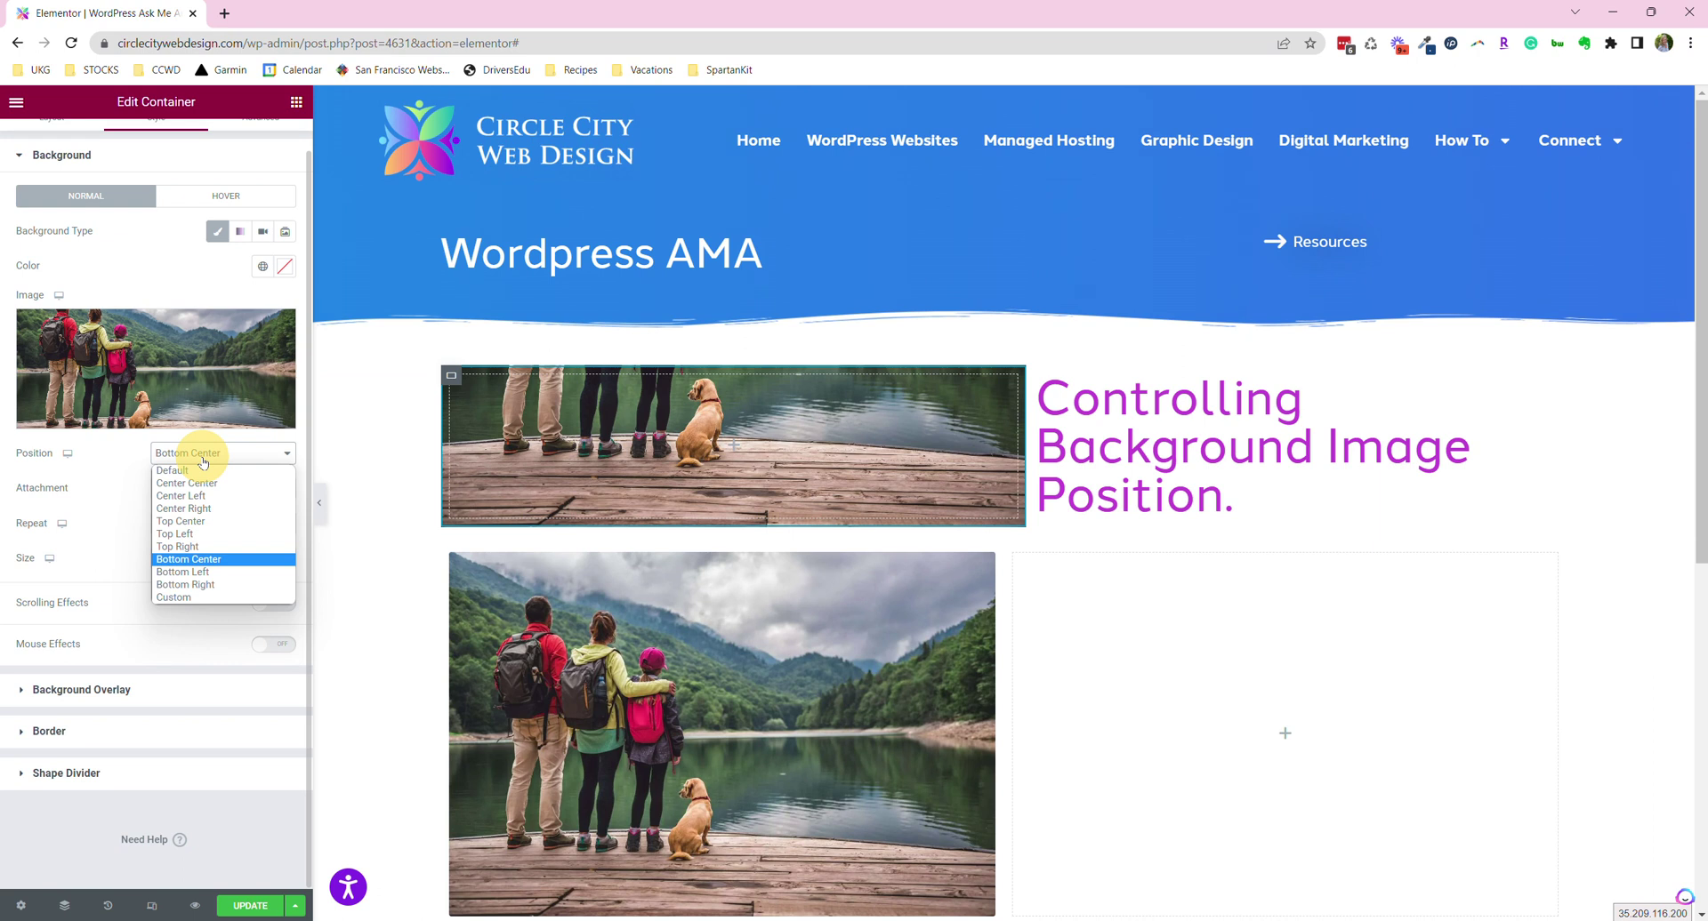
pyautogui.click(182, 521)
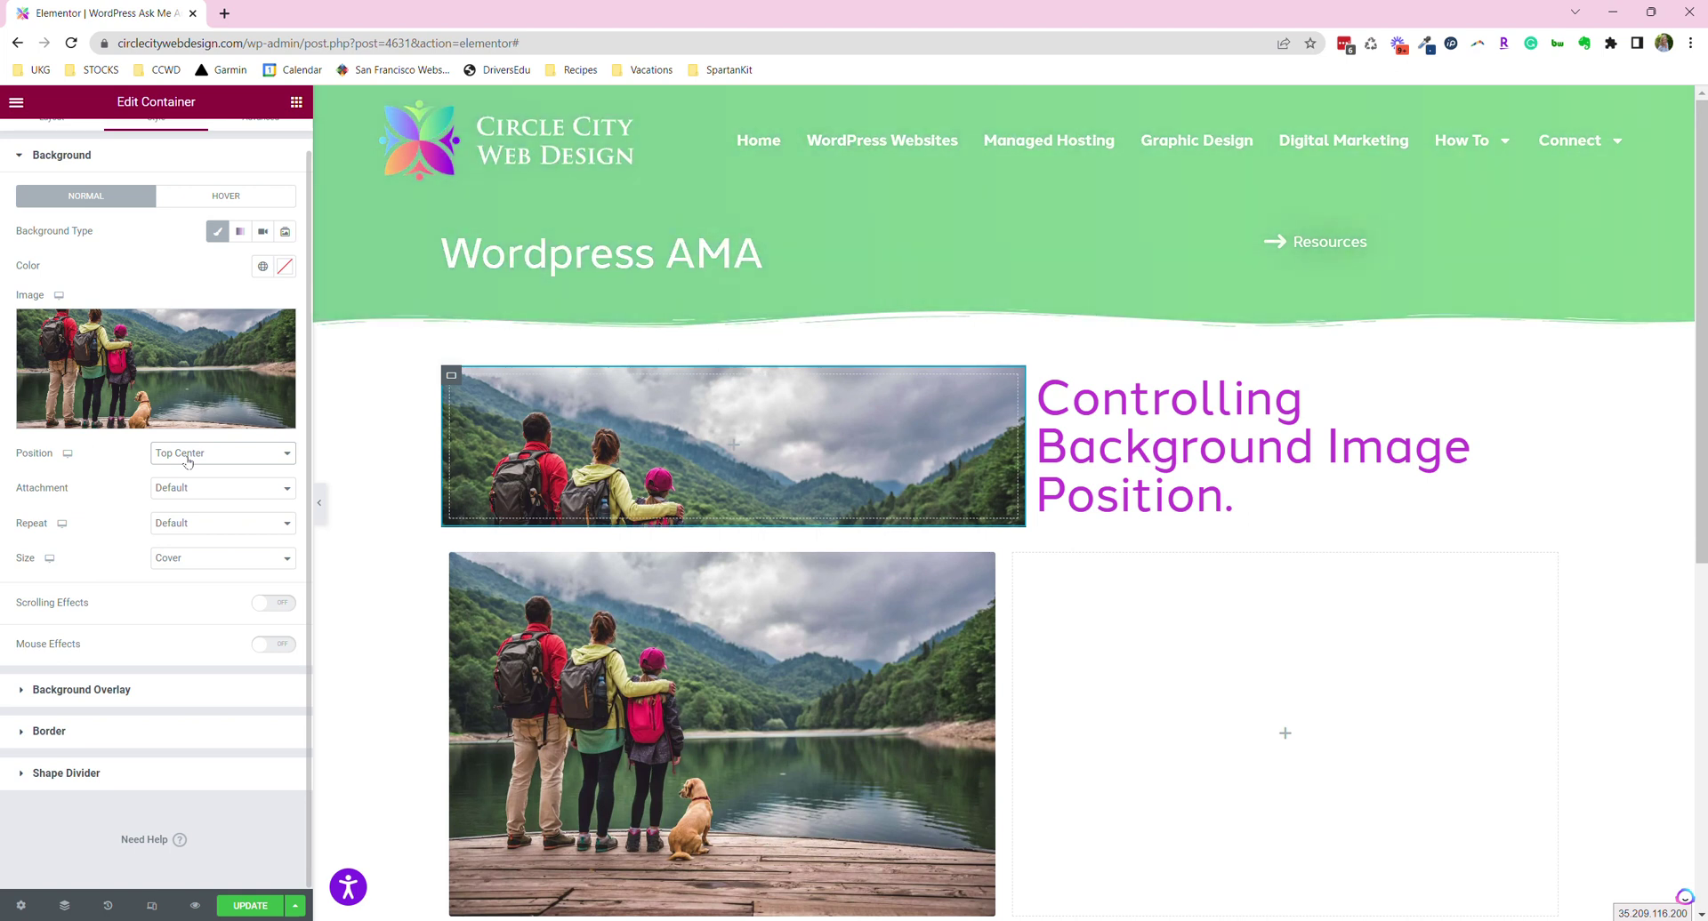
# Step: Try the Center Left, Center Right and Bottom Center positions for the container's background image
pyautogui.click(188, 462)
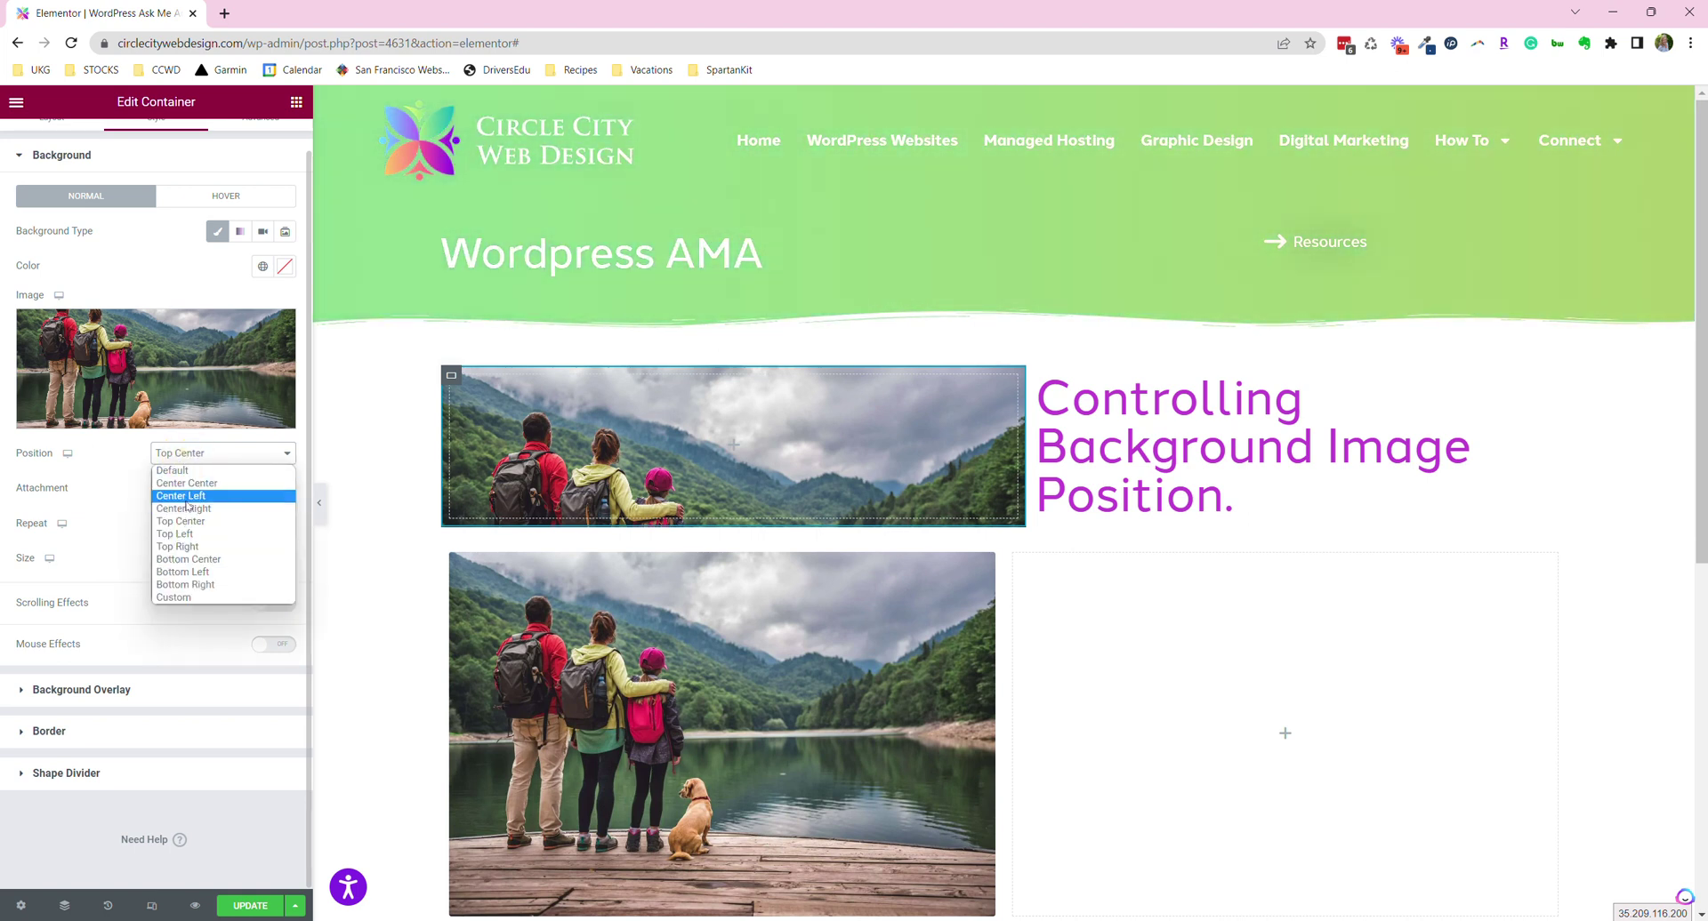
pyautogui.click(180, 496)
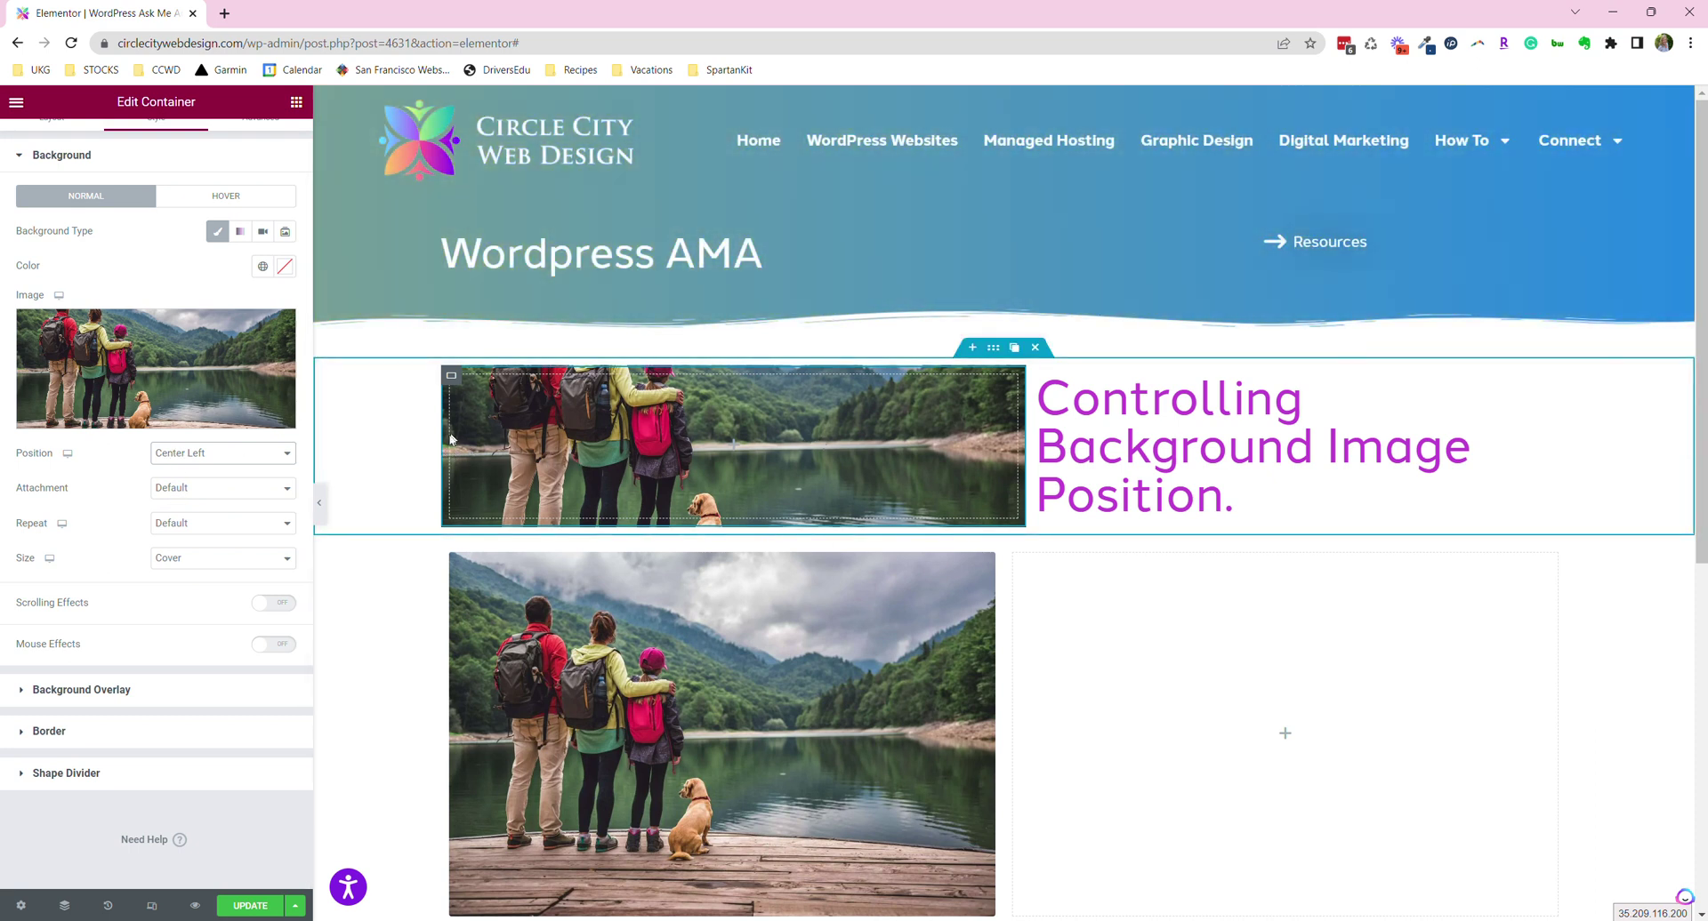
pyautogui.click(247, 453)
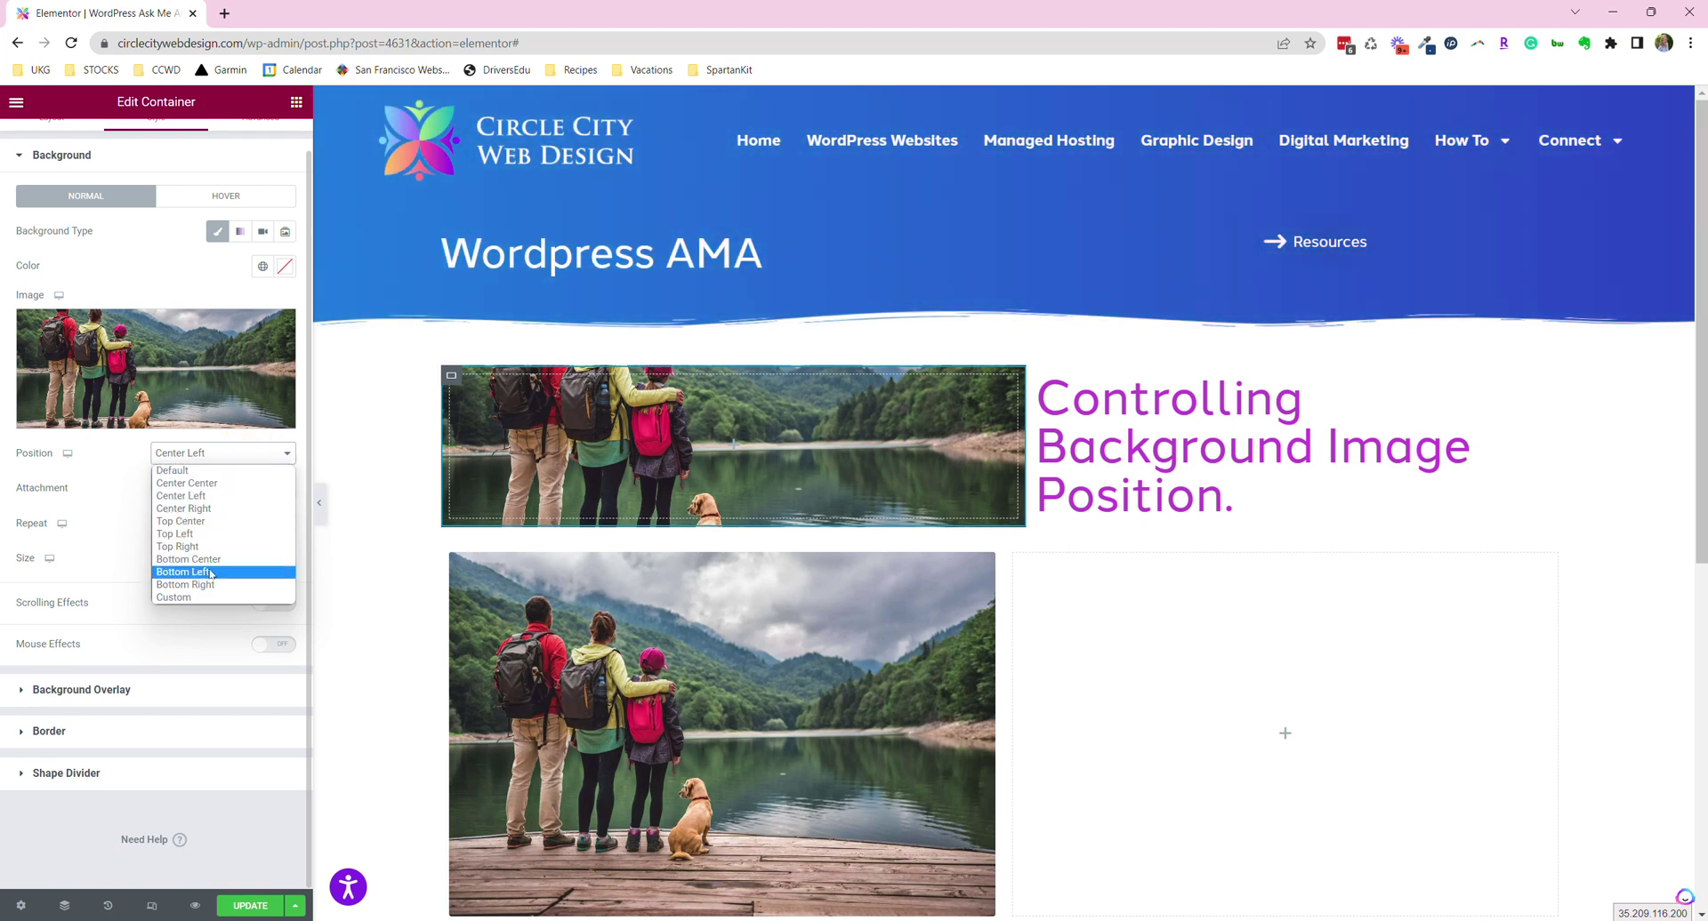
pyautogui.click(189, 508)
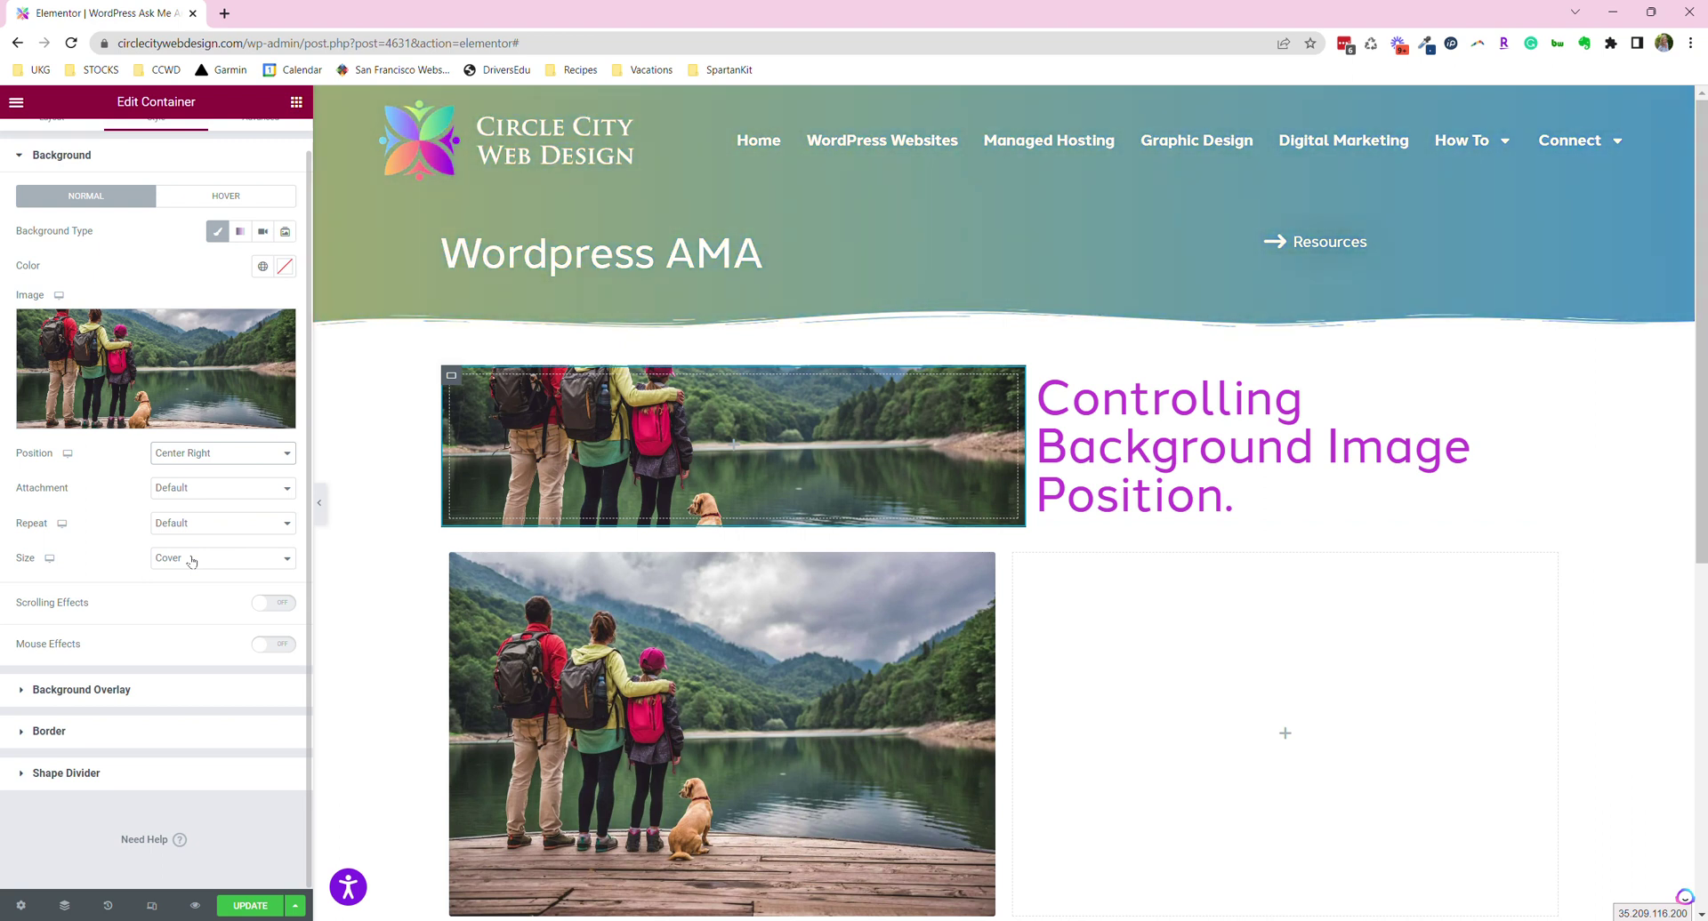
pyautogui.click(182, 454)
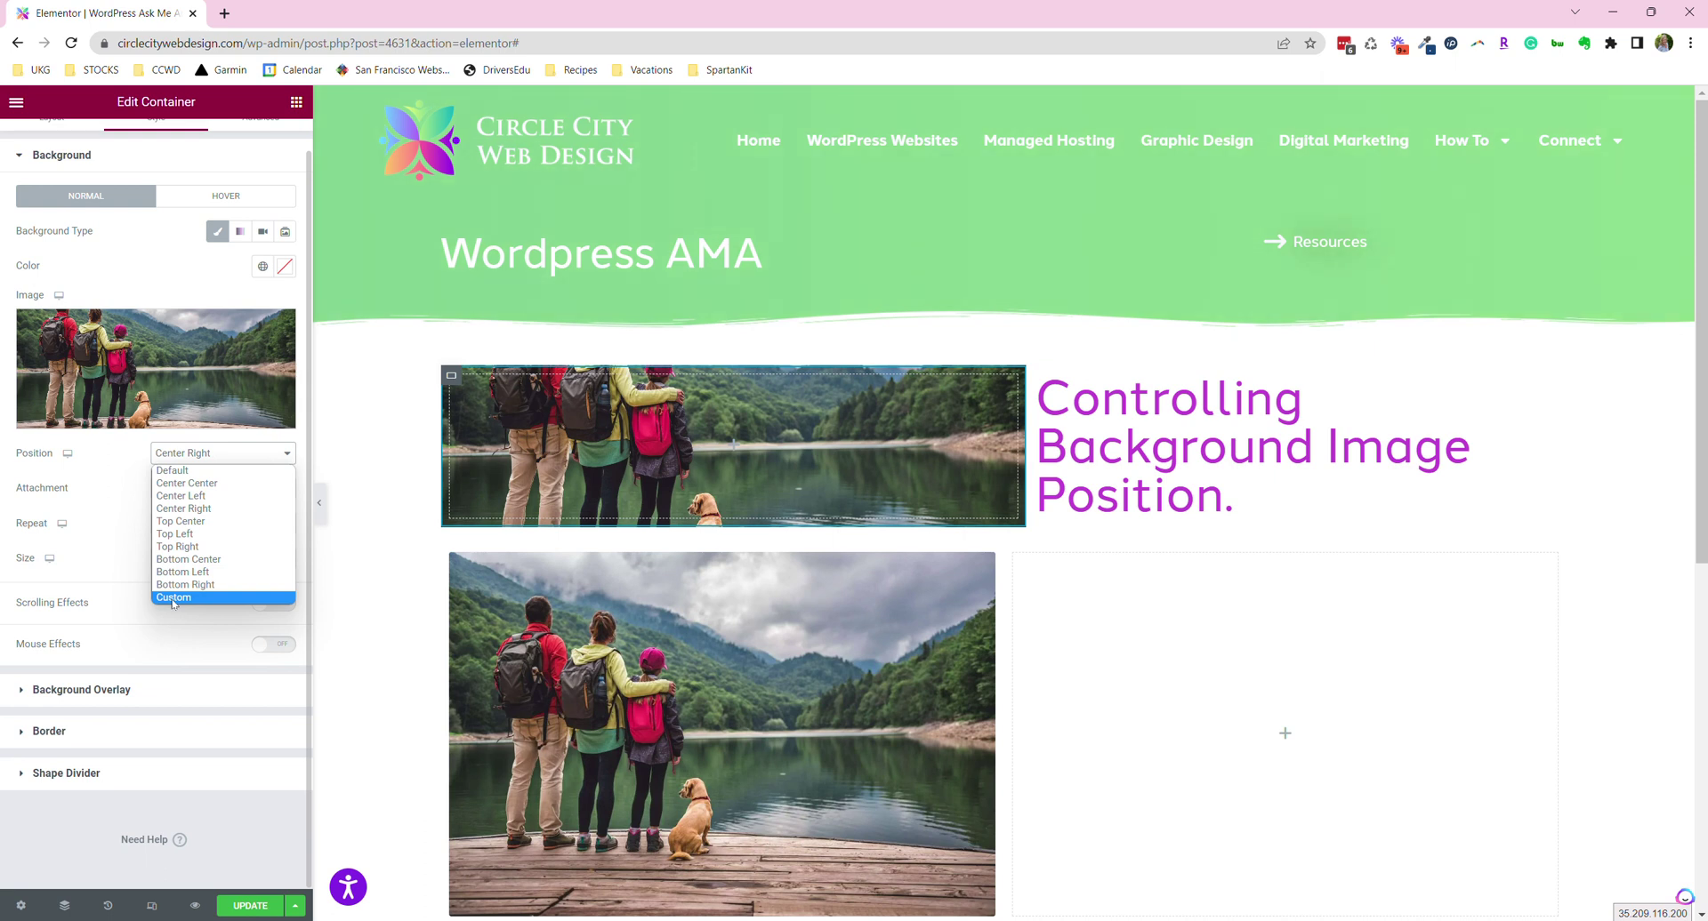
pyautogui.click(184, 449)
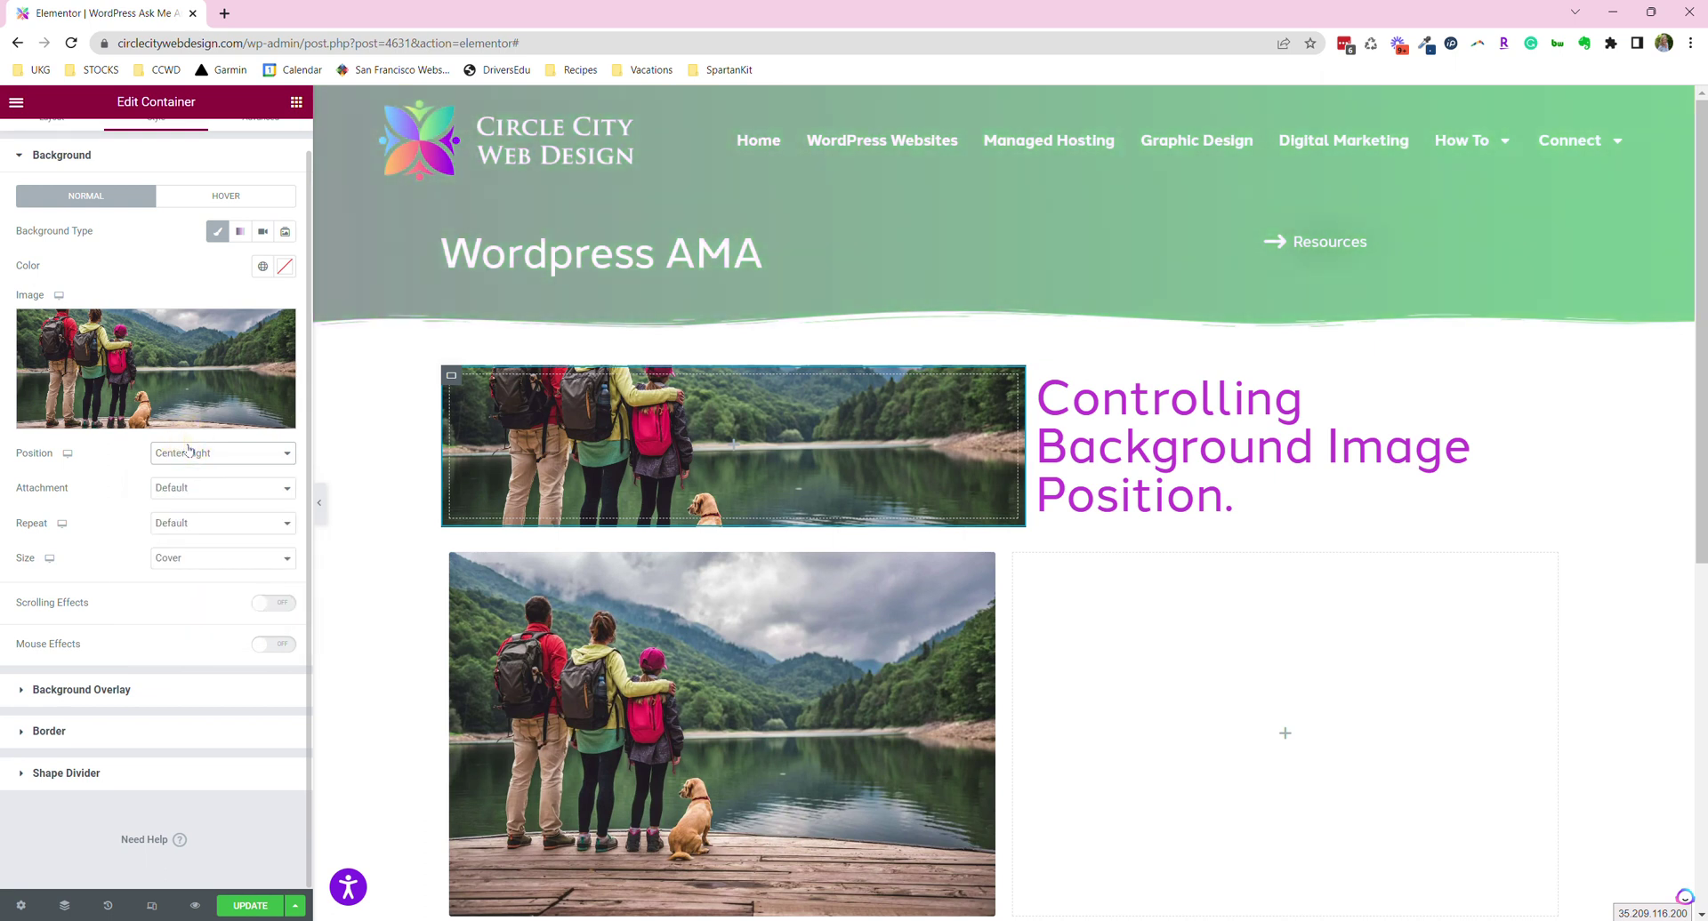
pyautogui.click(188, 451)
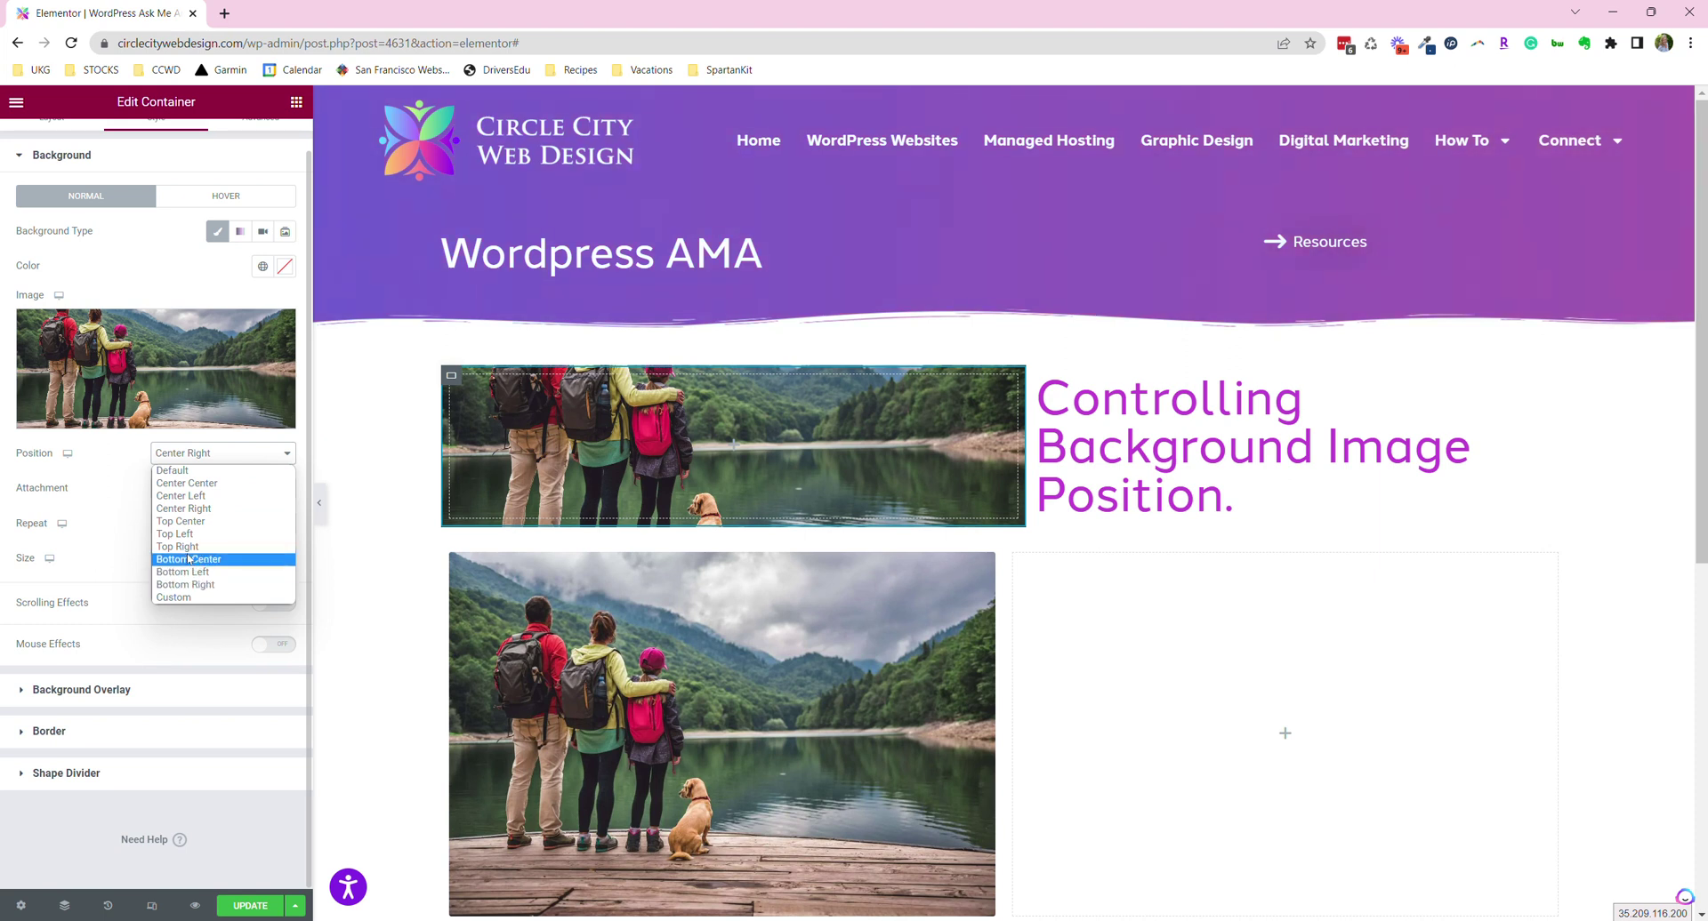
pyautogui.click(188, 559)
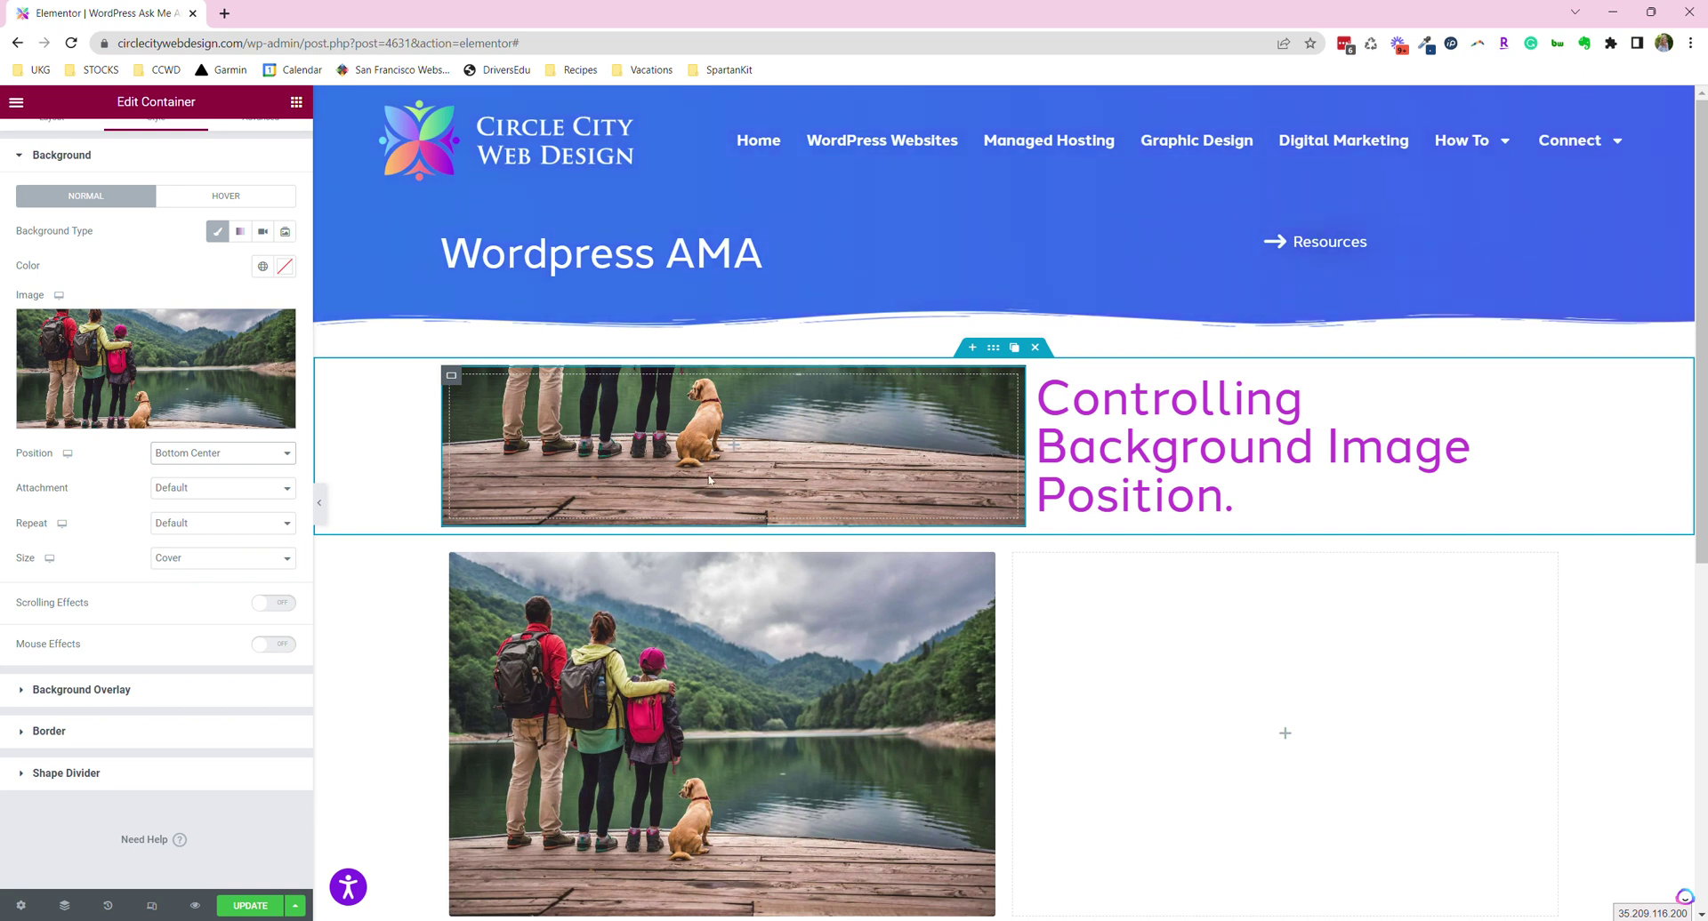
# Step: Switch the background image to a Custom position and try X Position offsets of 21 px and about -185 px
pyautogui.click(282, 454)
pyautogui.click(188, 597)
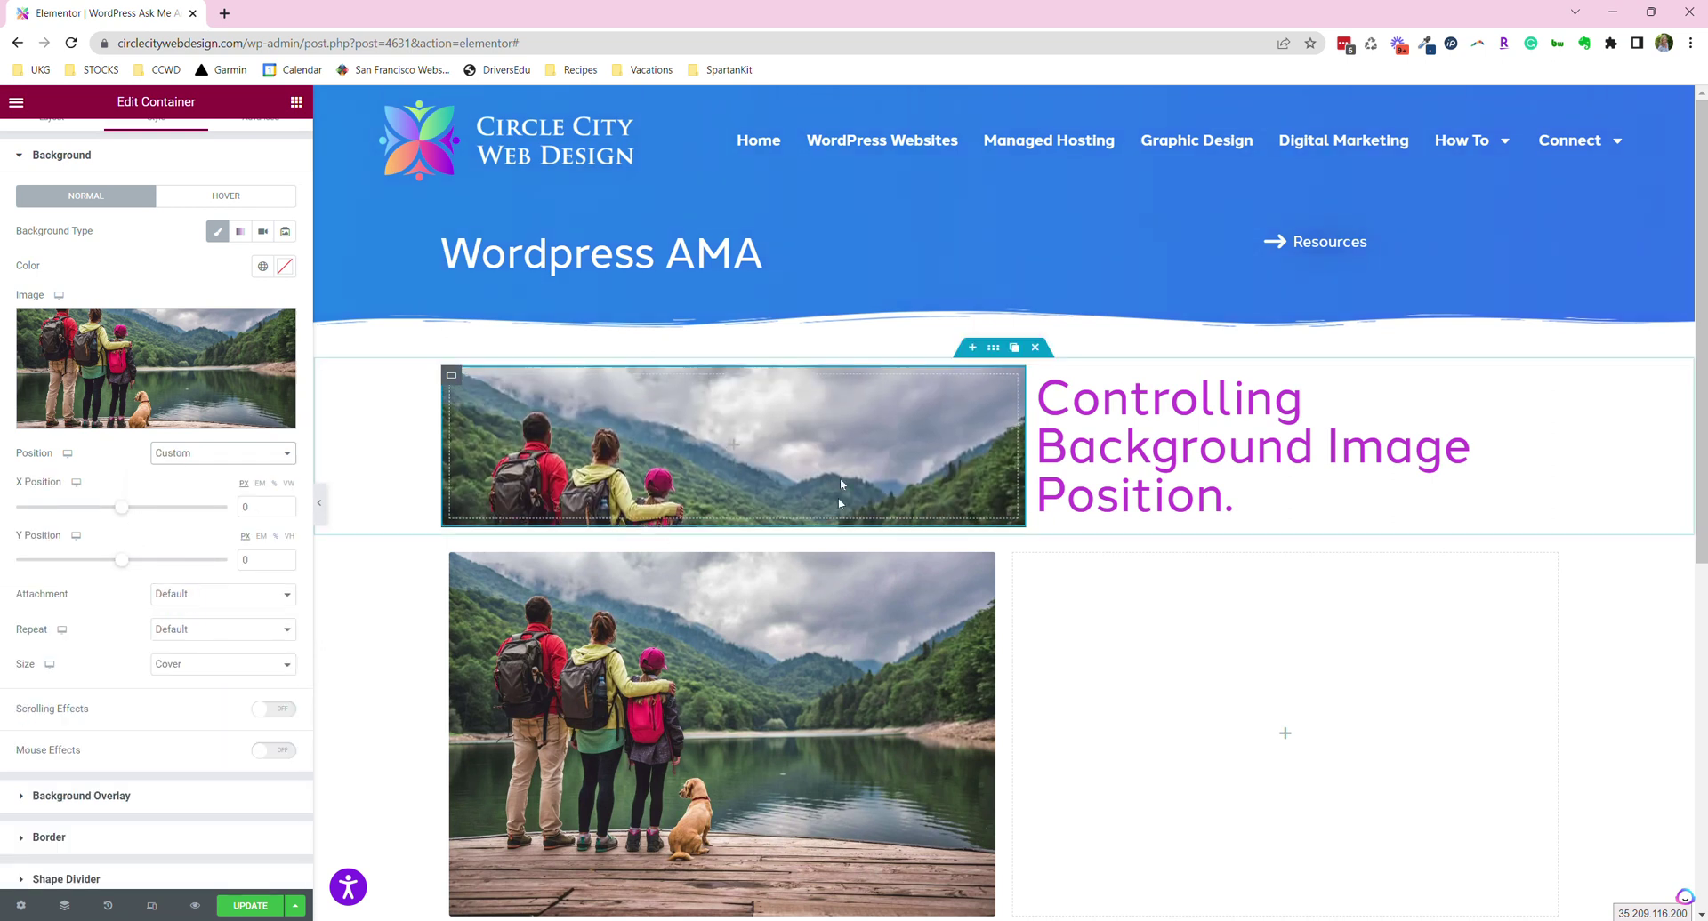
pyautogui.moveTo(129, 511); pyautogui.dragTo(124, 507)
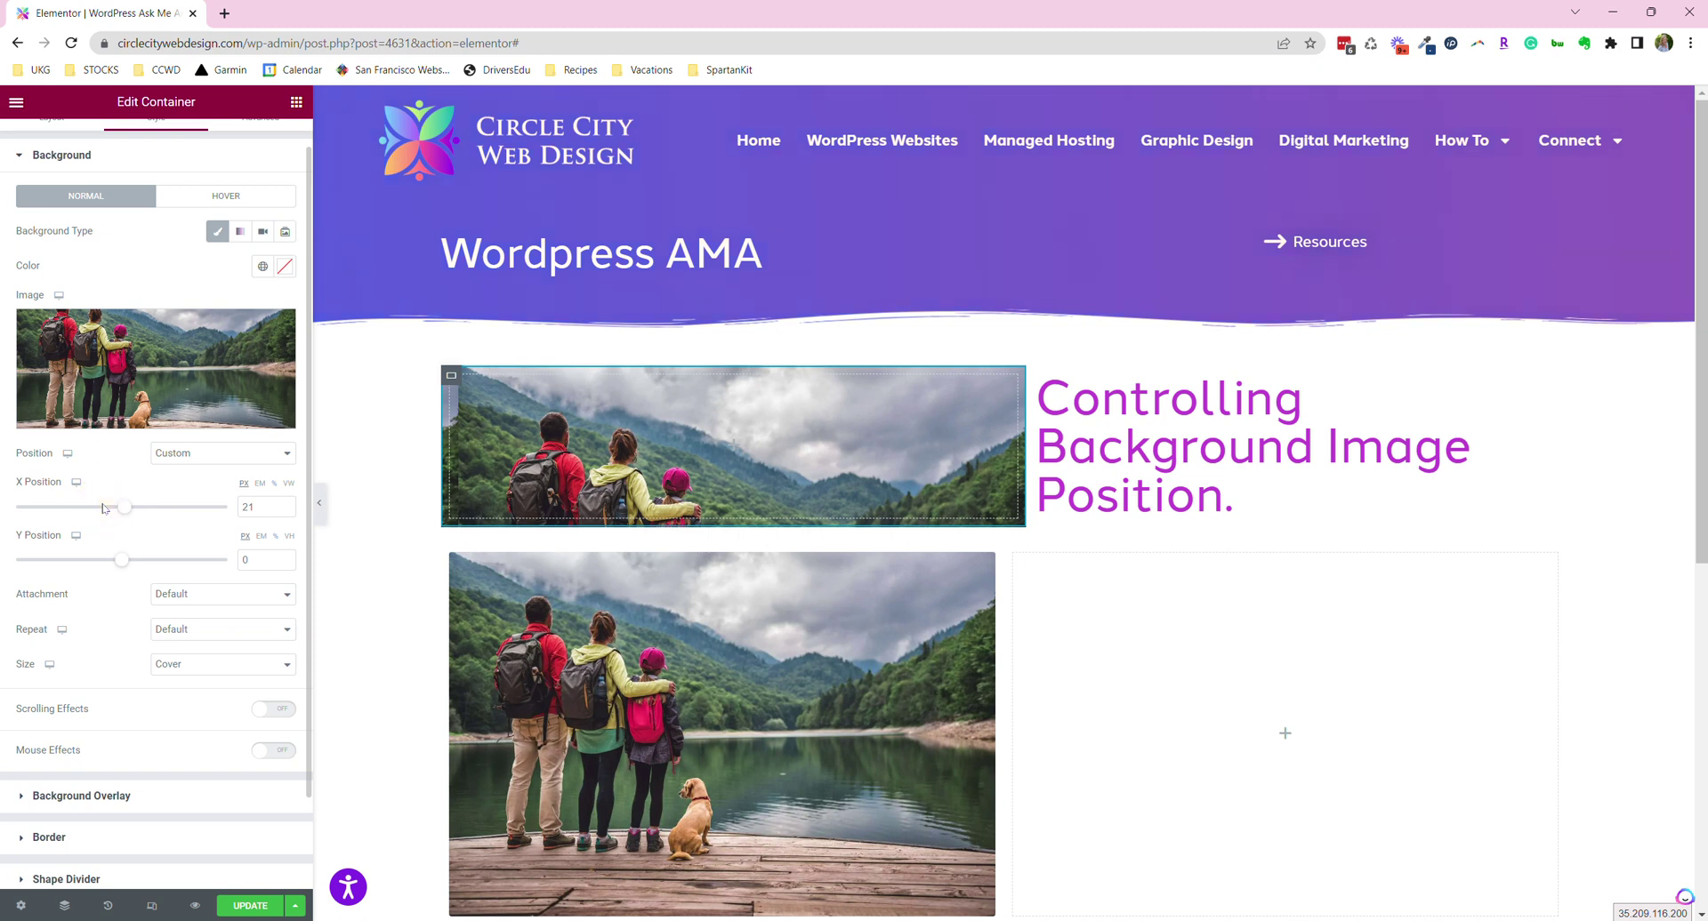
pyautogui.click(98, 507)
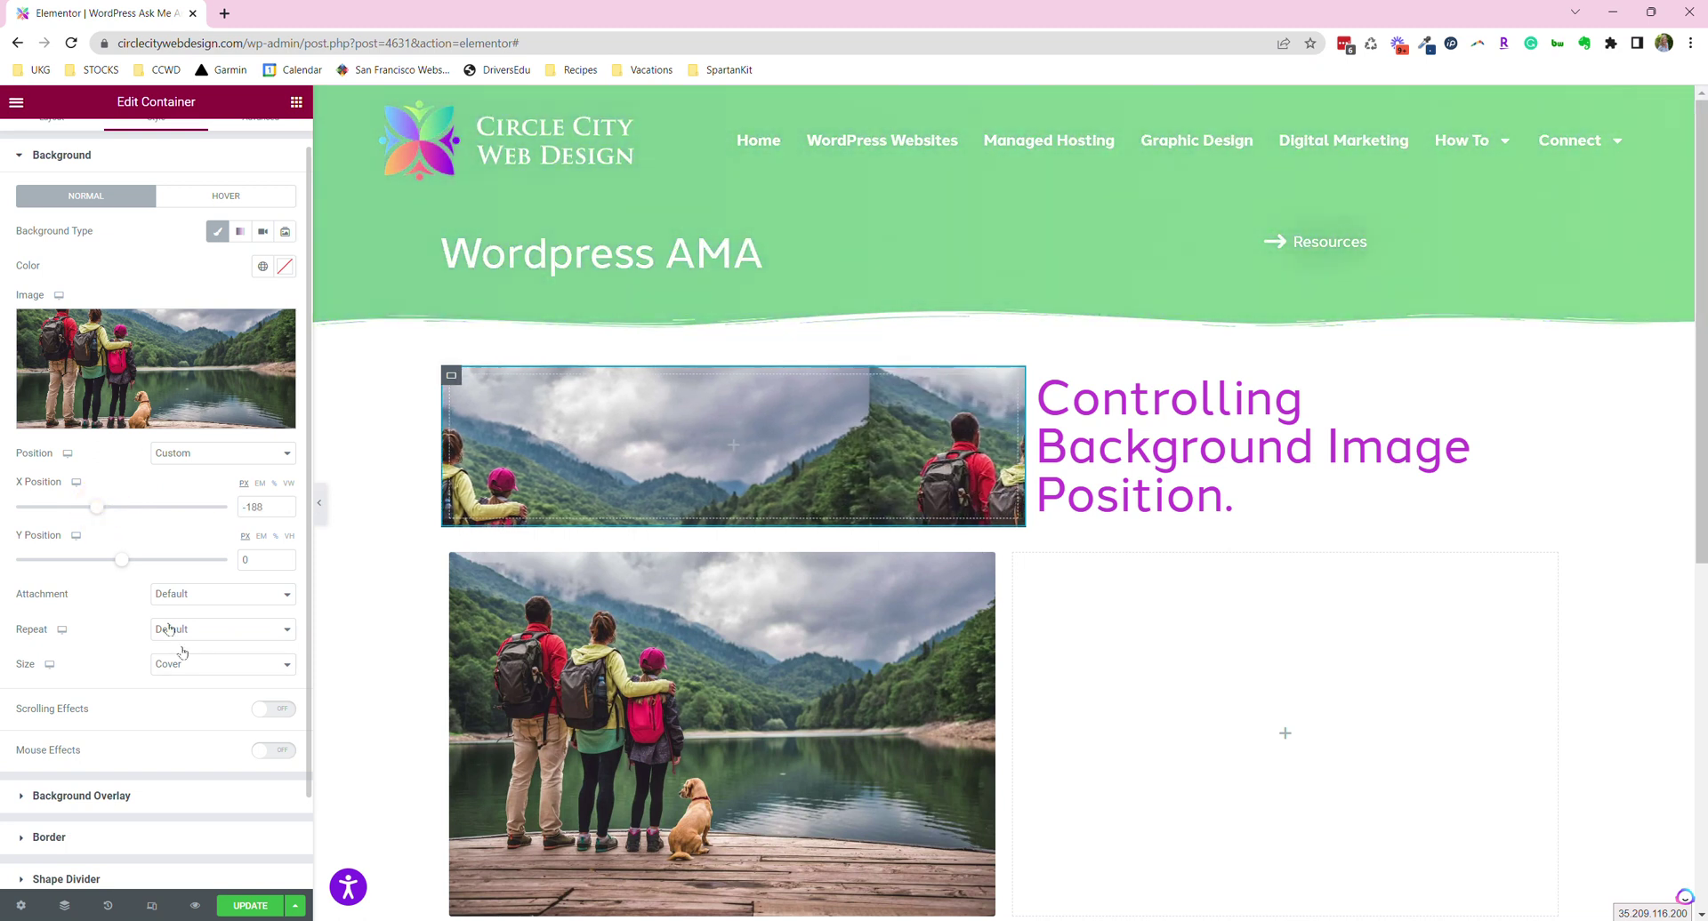
# Step: Adjust the background image's custom X Position to -8 px and its Y Position to -234 px
pyautogui.click(285, 504)
pyautogui.click(285, 504)
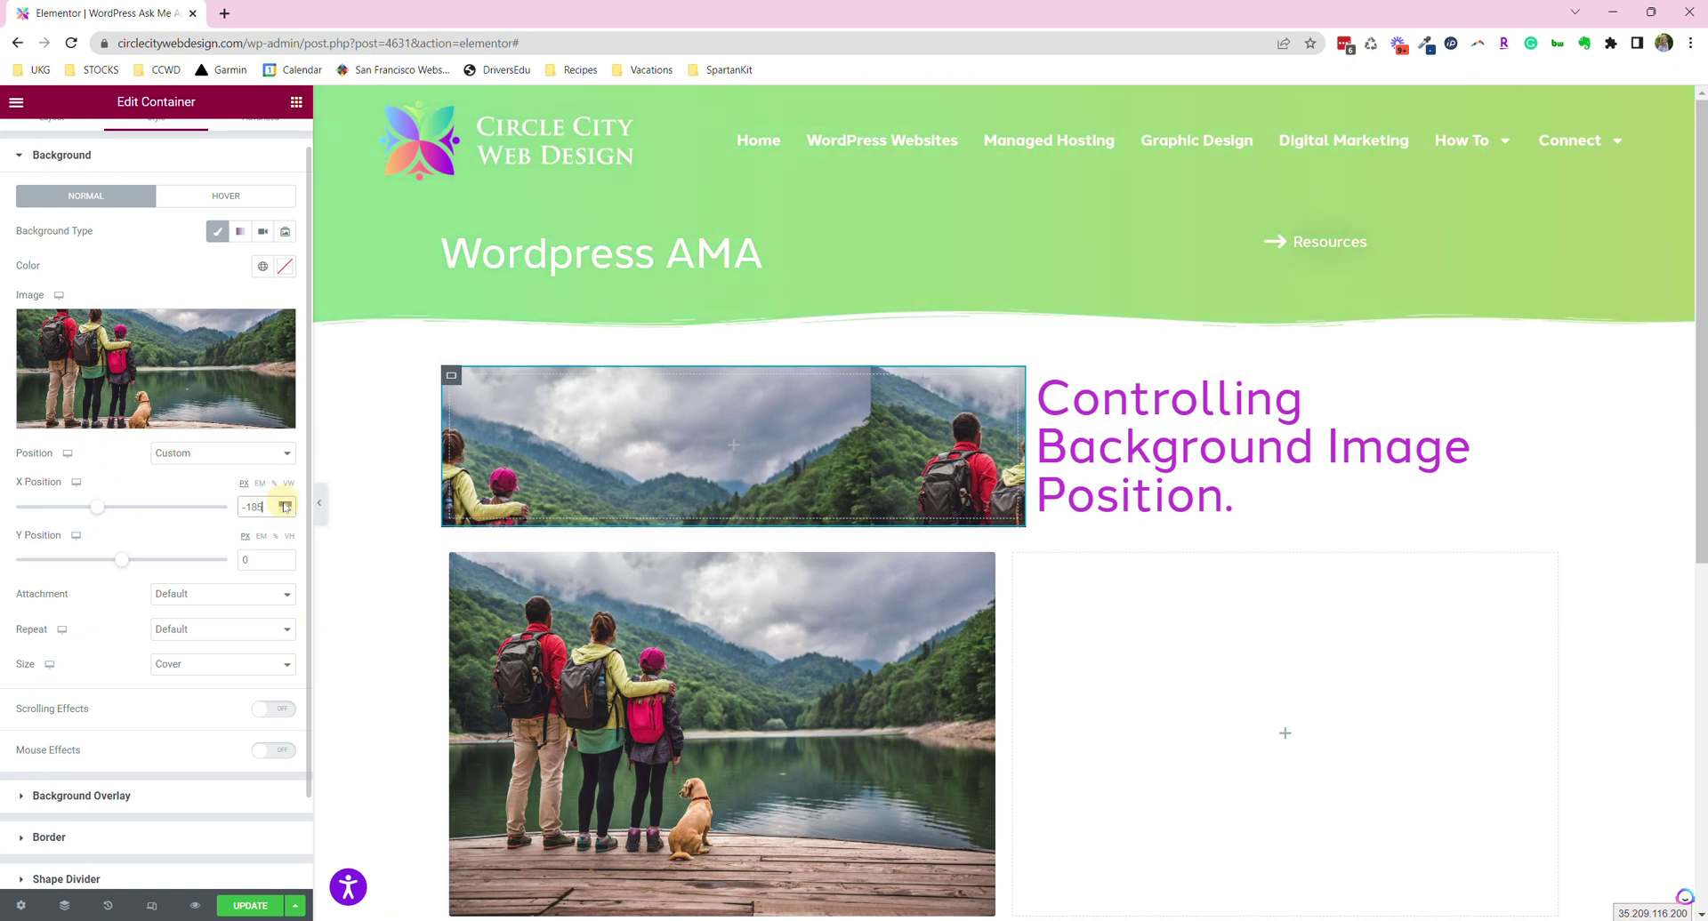
pyautogui.click(284, 505)
pyautogui.moveTo(96, 513); pyautogui.dragTo(113, 514)
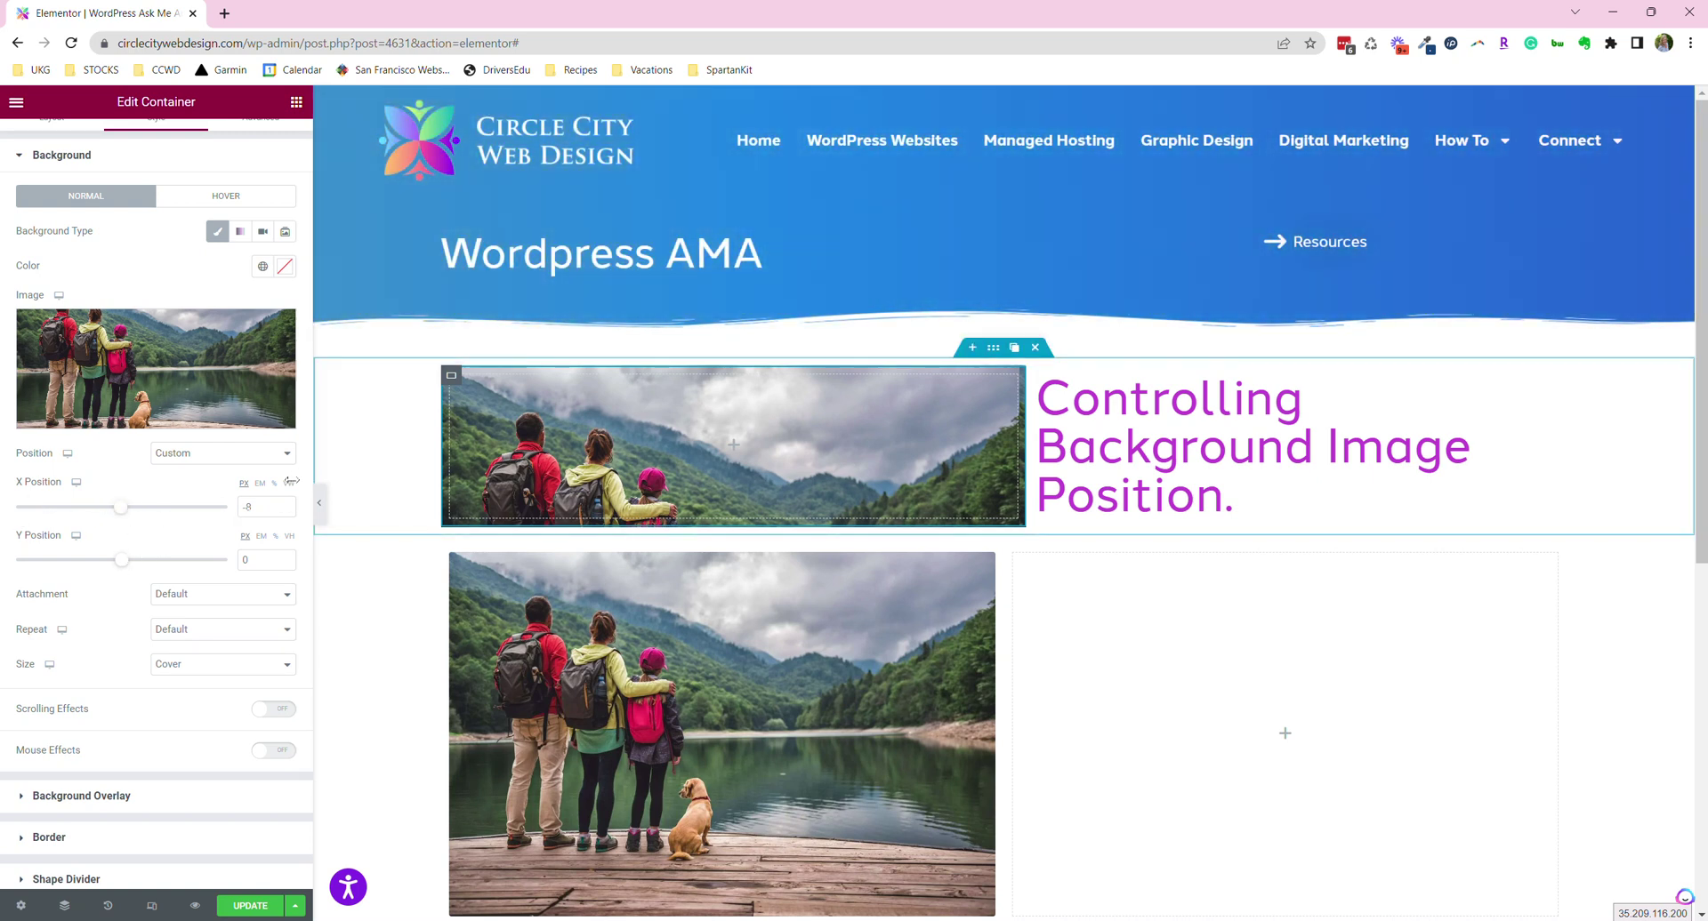
pyautogui.moveTo(124, 569); pyautogui.dragTo(91, 580)
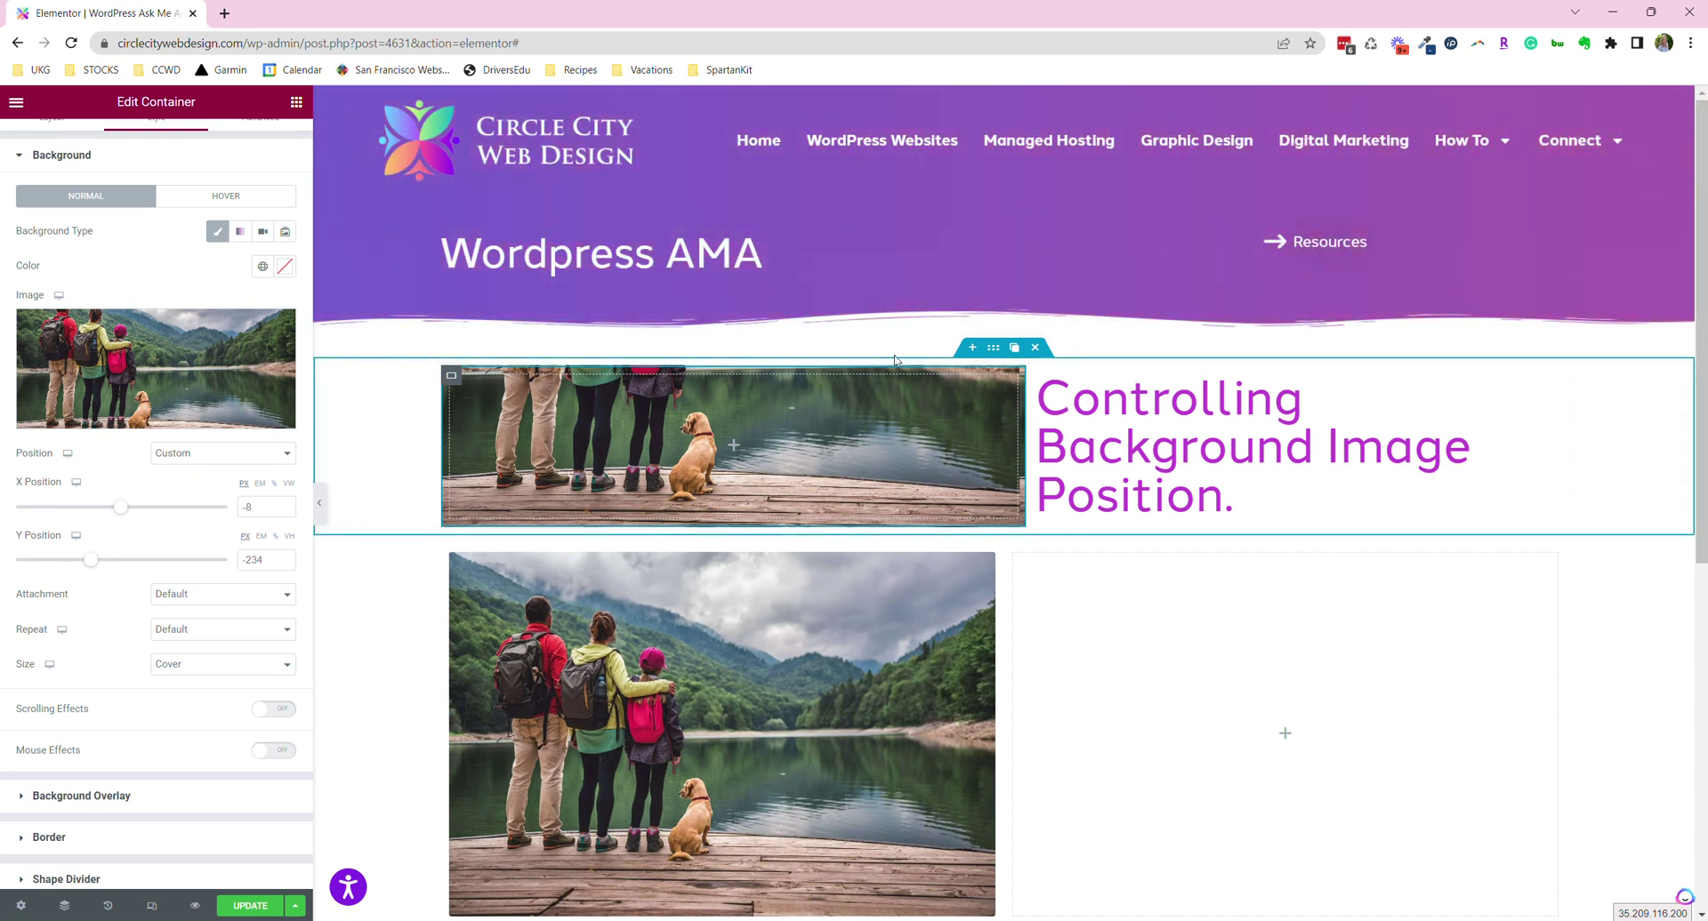
# Step: Increase the Min Height of the outer container holding the image and heading to 295 px
pyautogui.click(994, 347)
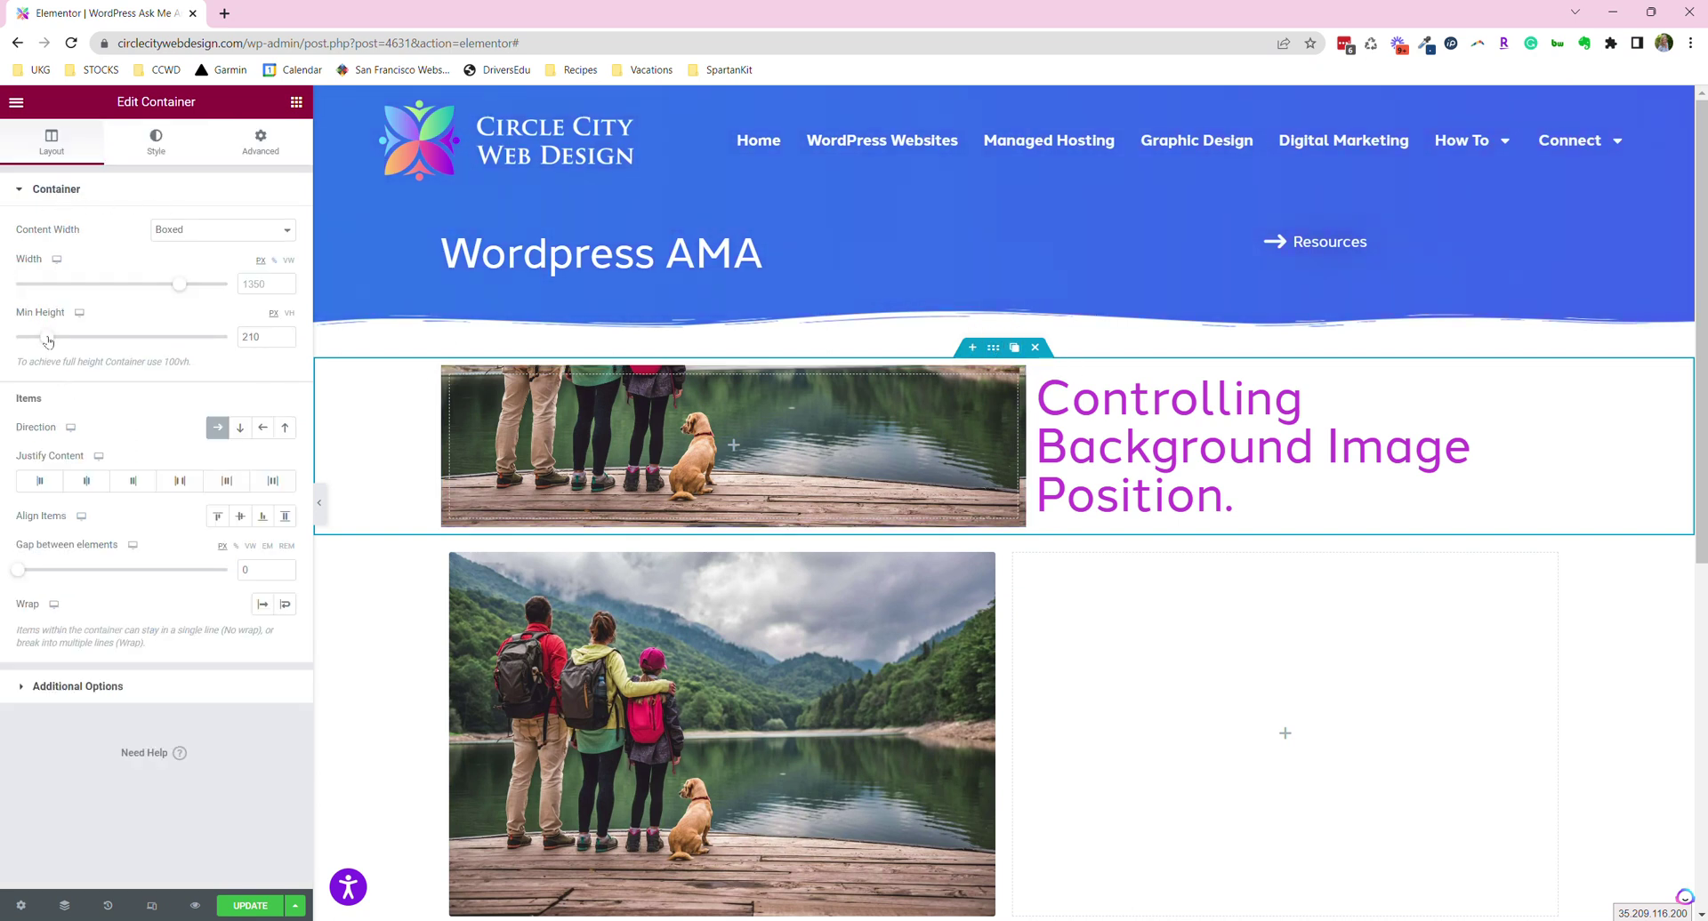
pyautogui.moveTo(46, 347); pyautogui.dragTo(55, 344)
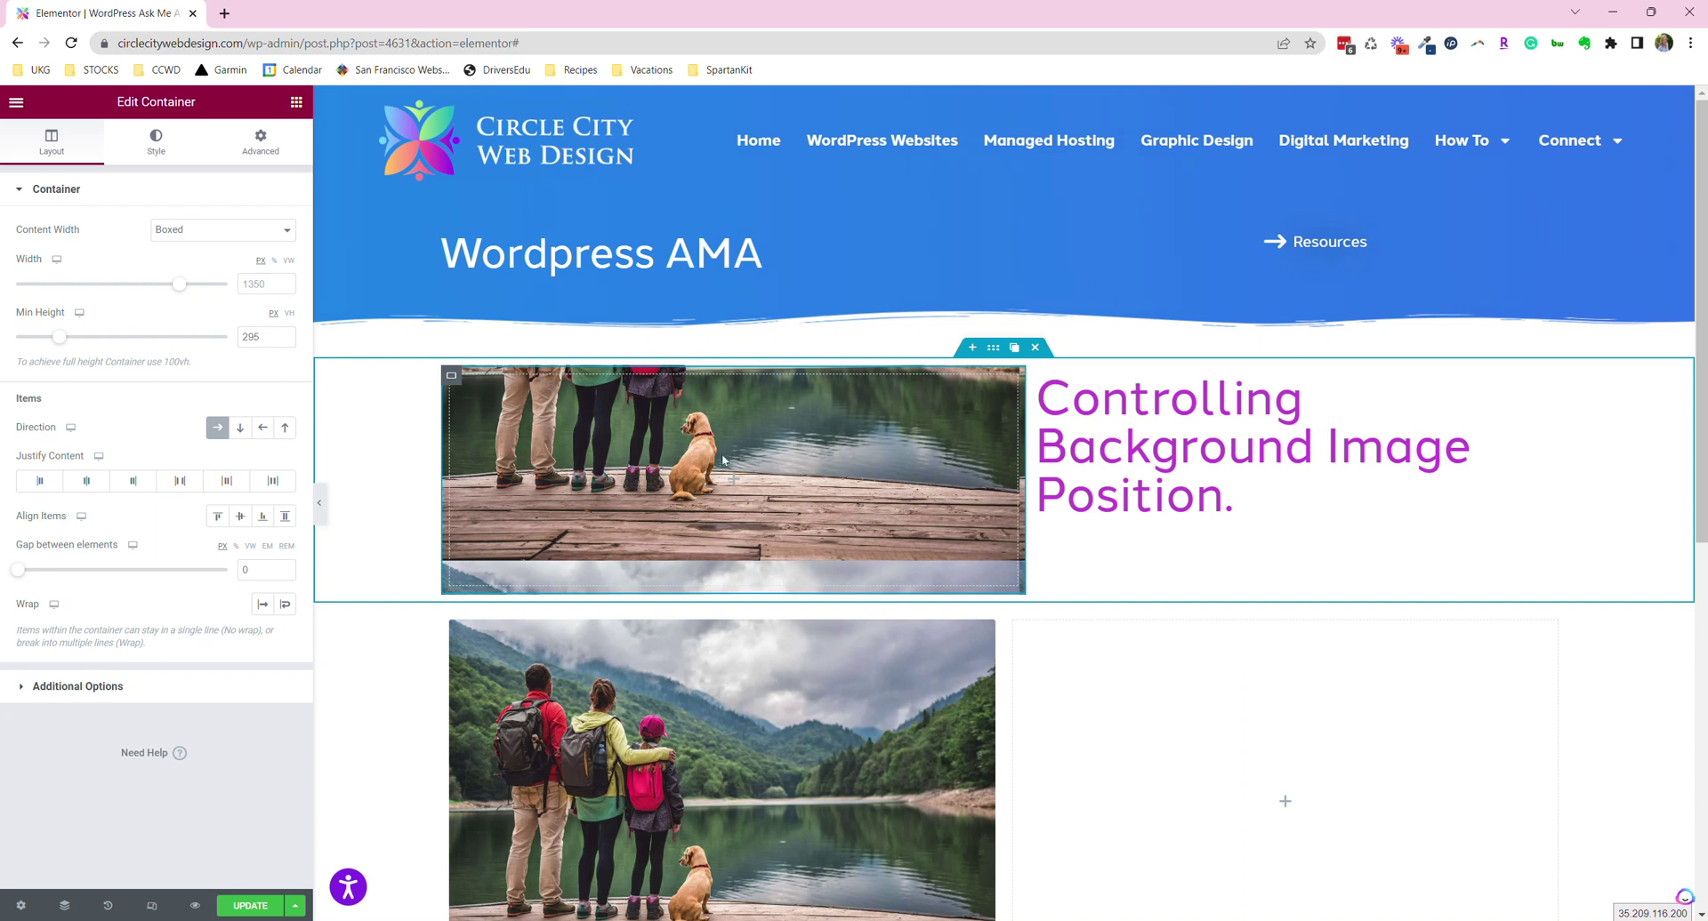
# Step: Set the background image position of the inner container beside the heading to Bottom Center
pyautogui.click(156, 148)
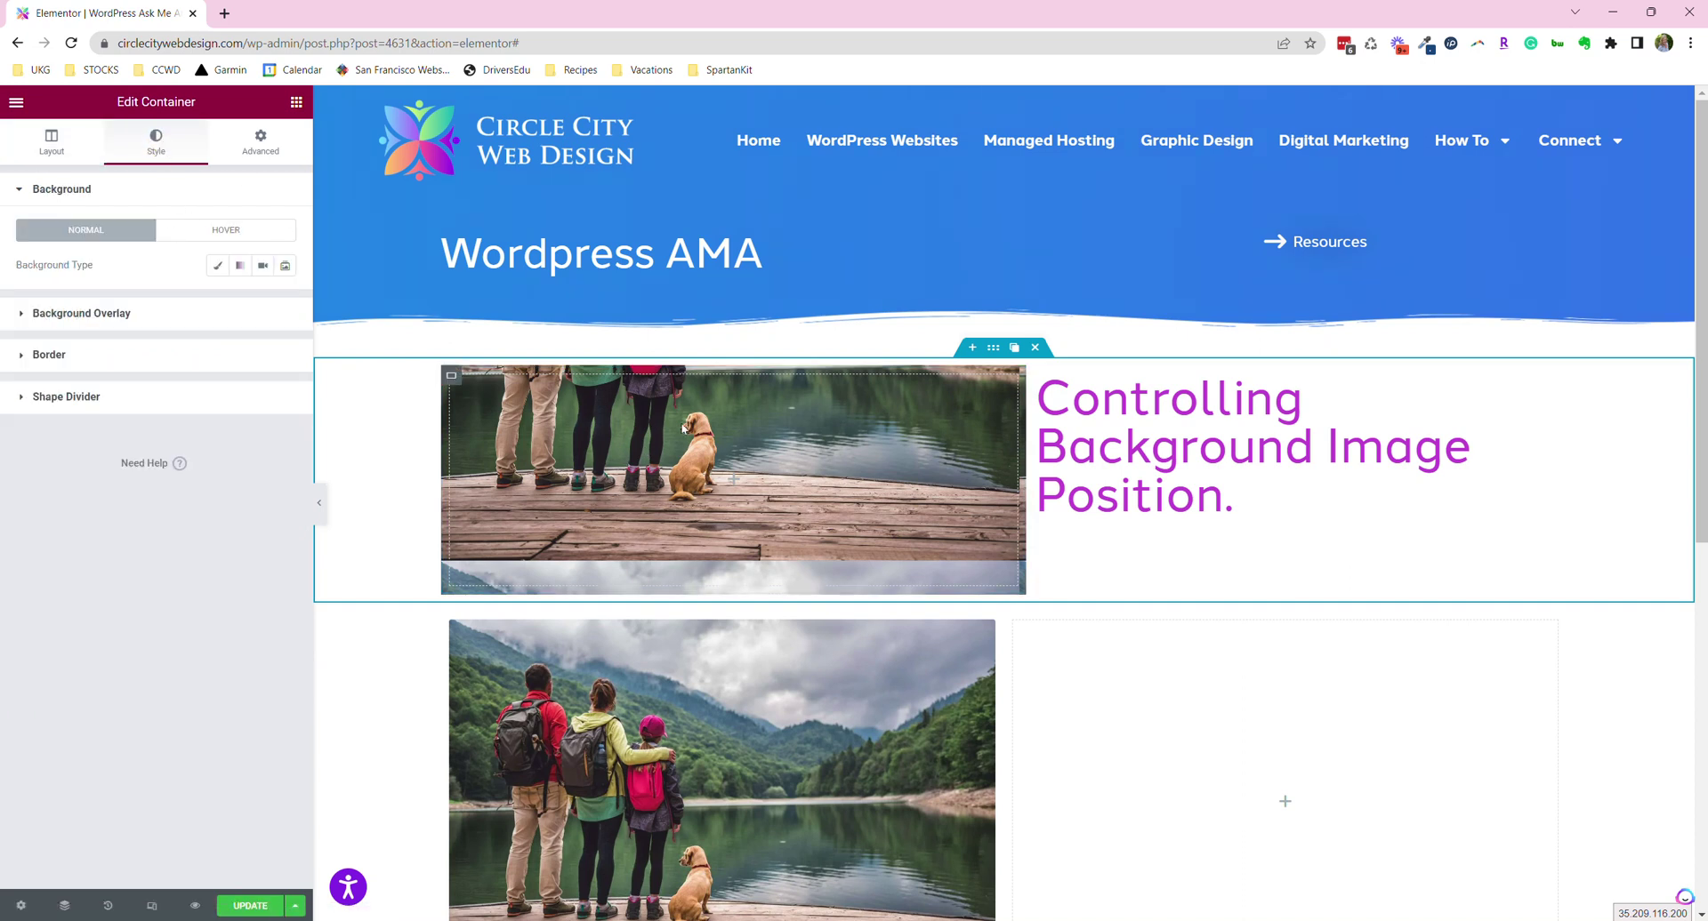
pyautogui.click(451, 376)
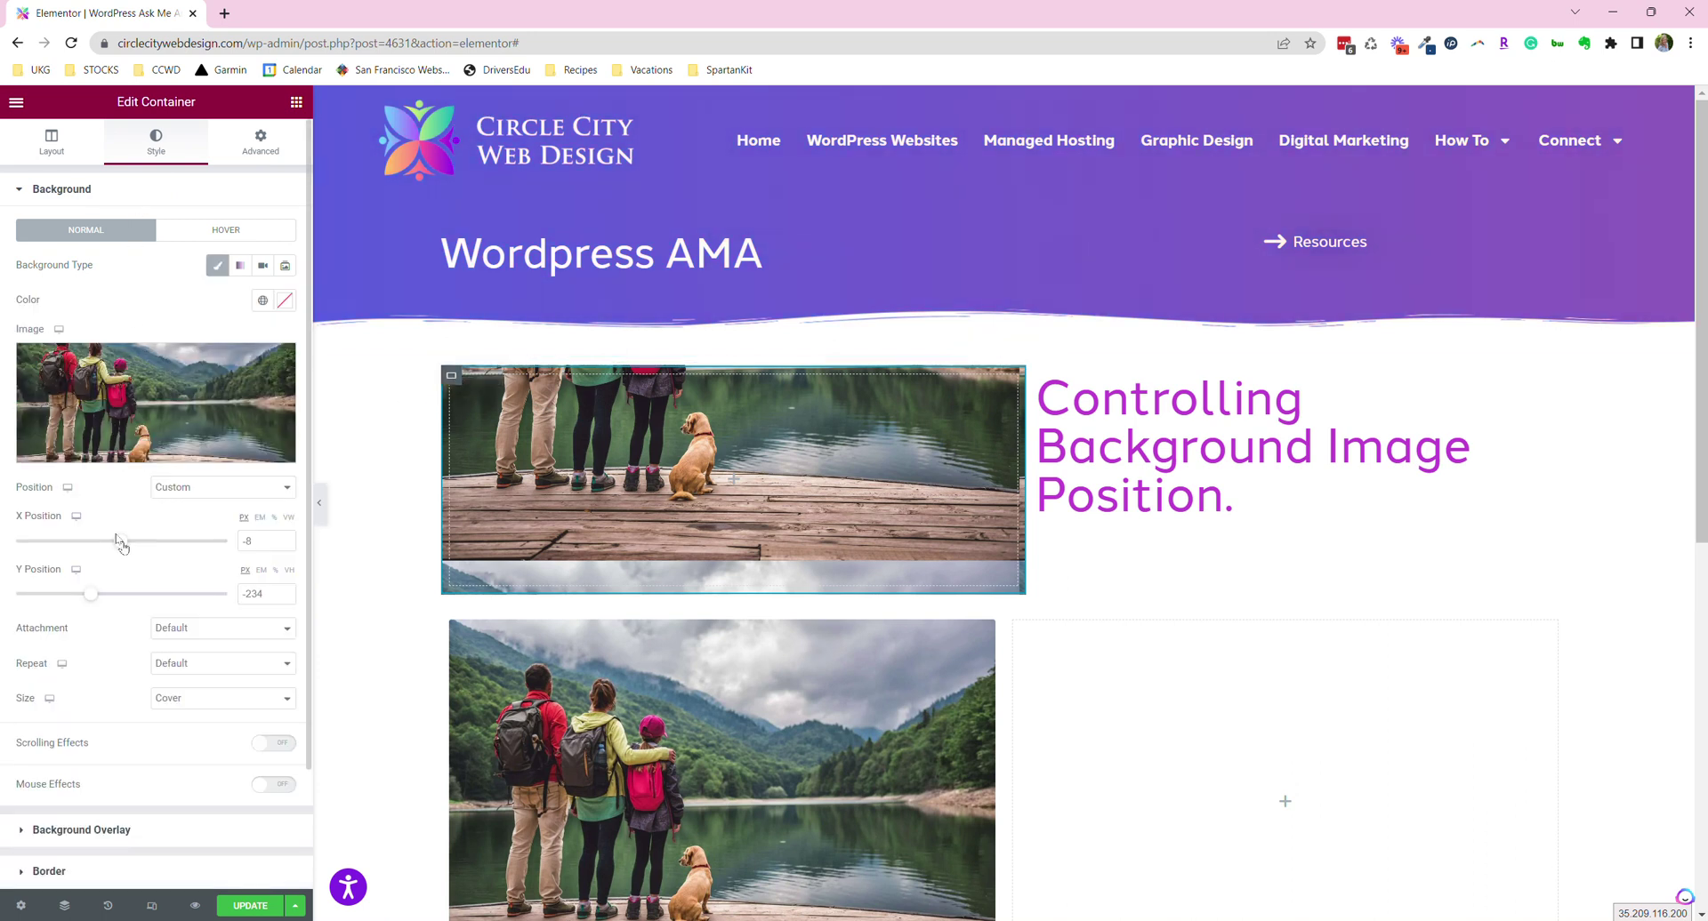
pyautogui.click(189, 496)
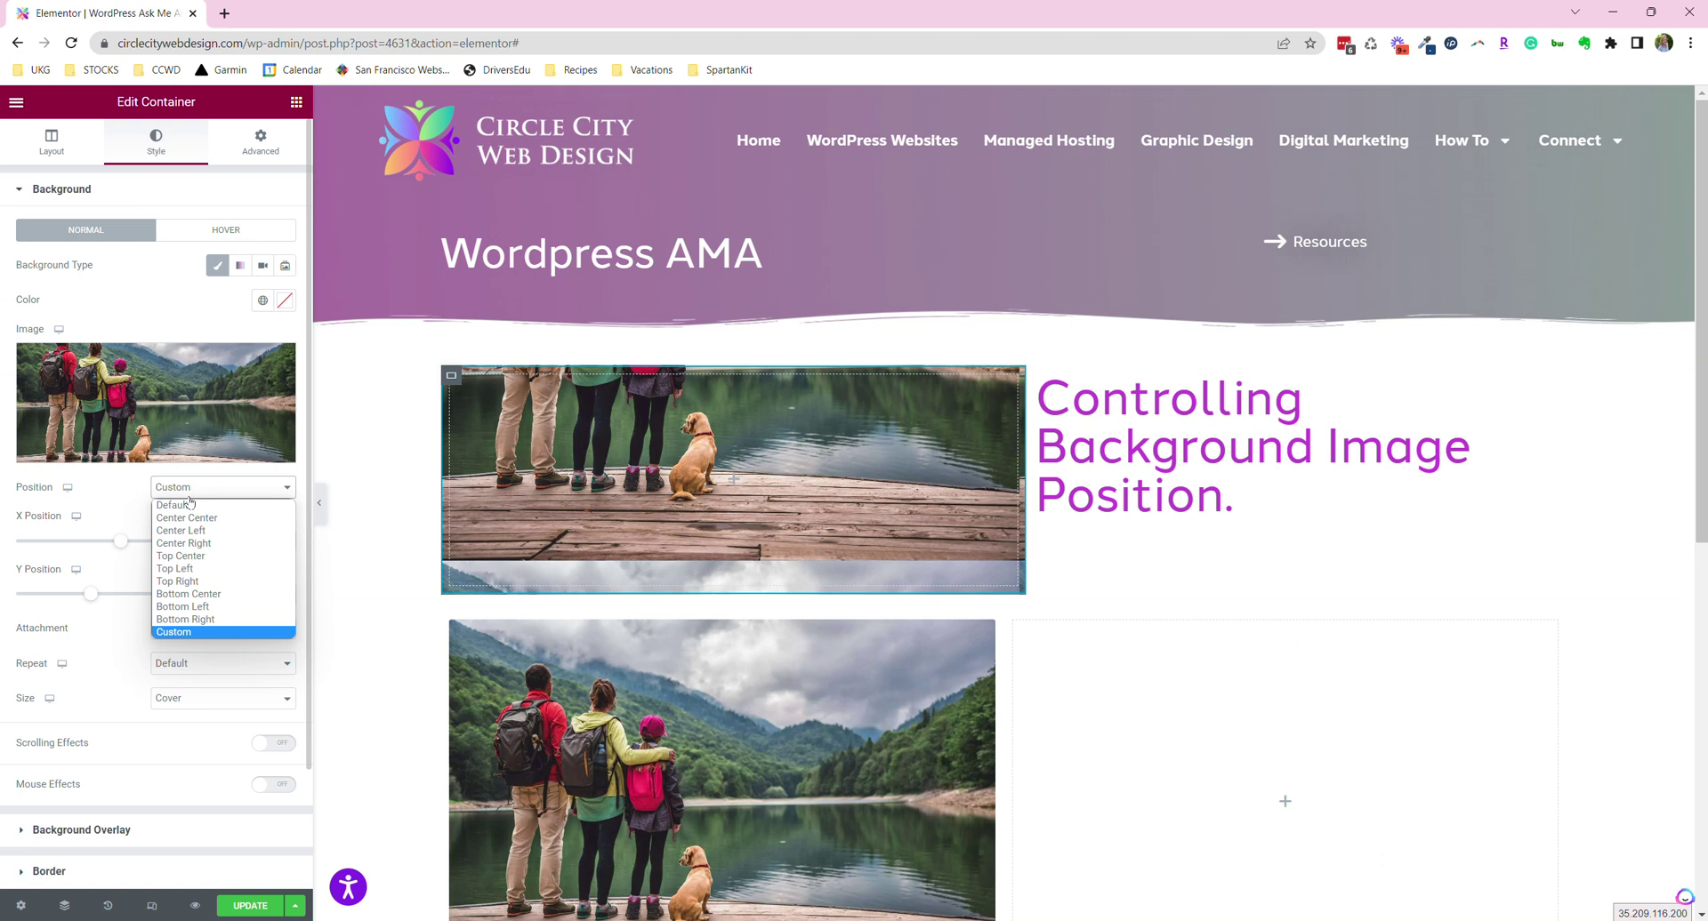
pyautogui.click(191, 595)
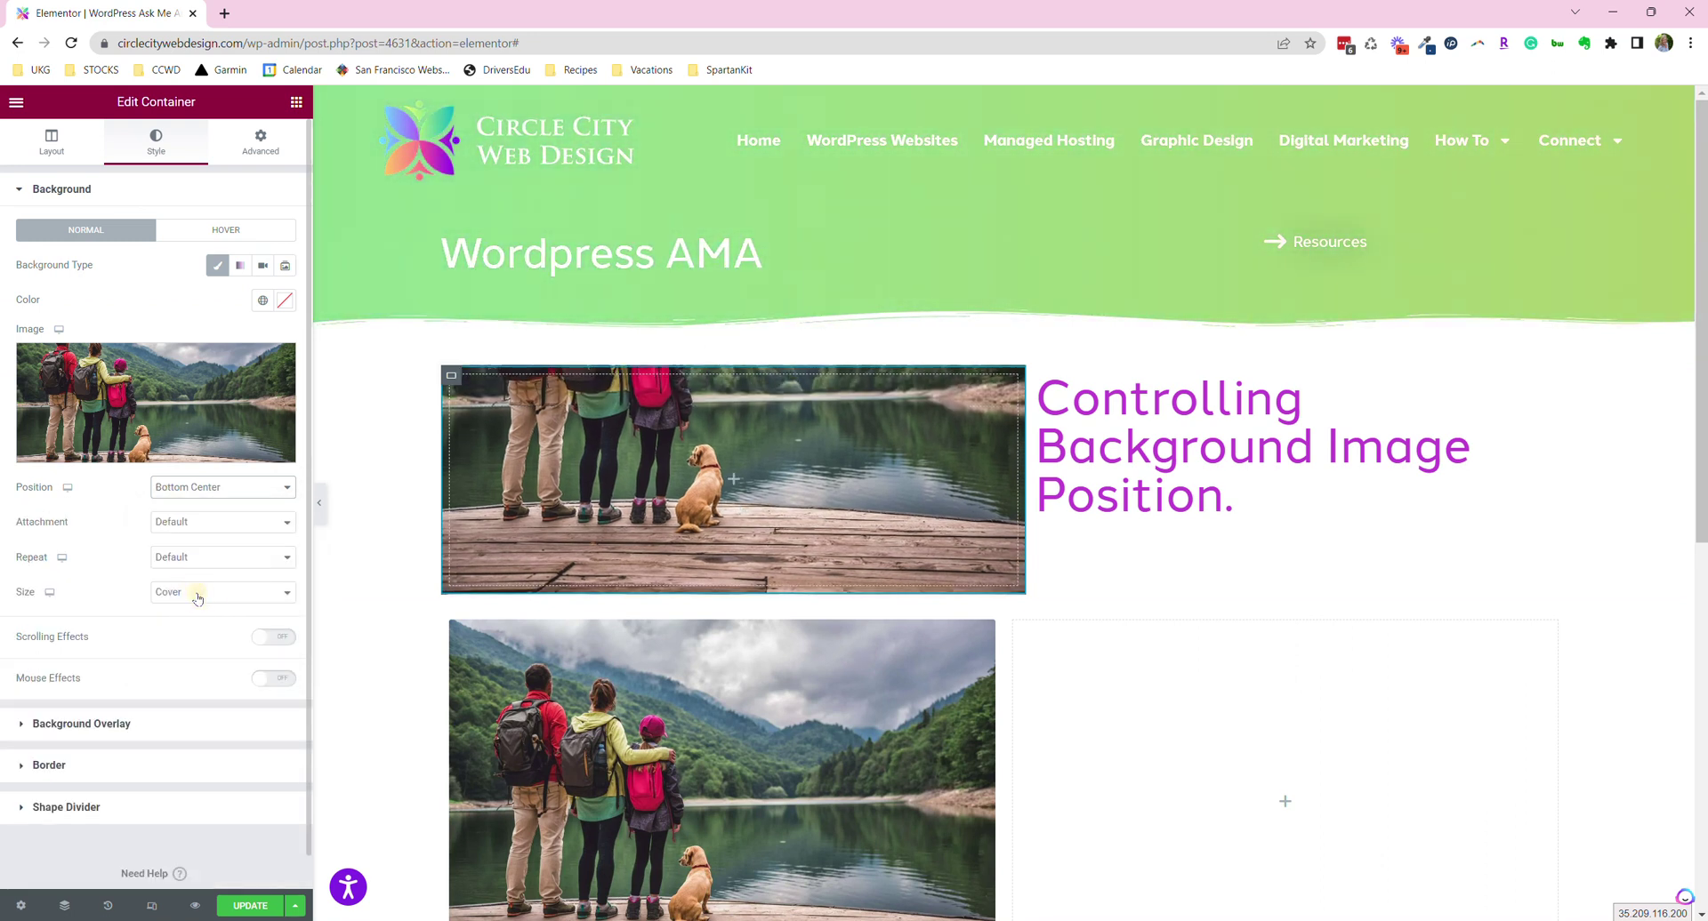